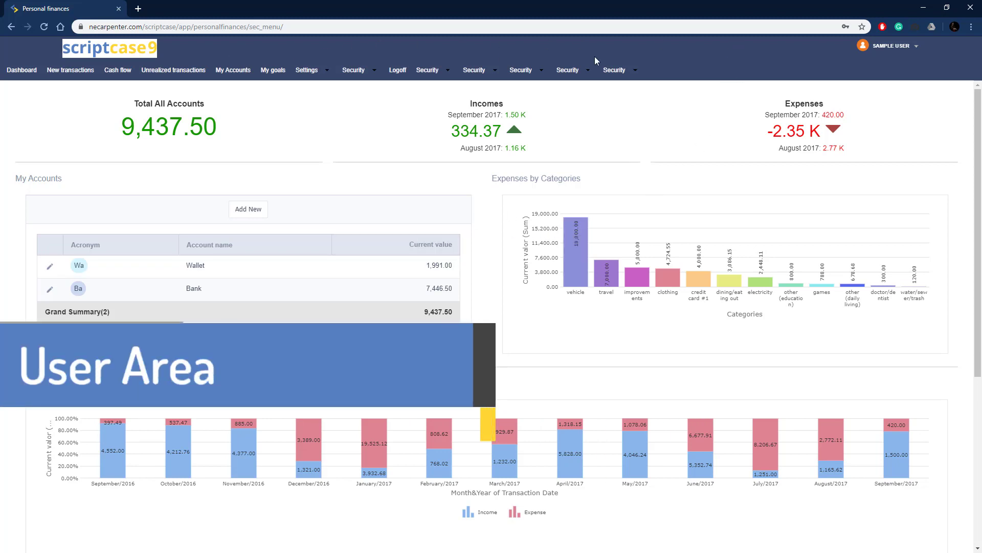
Step: Open Change Password from the SAMPLE USER dropdown in the running Personal finances app
click(890, 46)
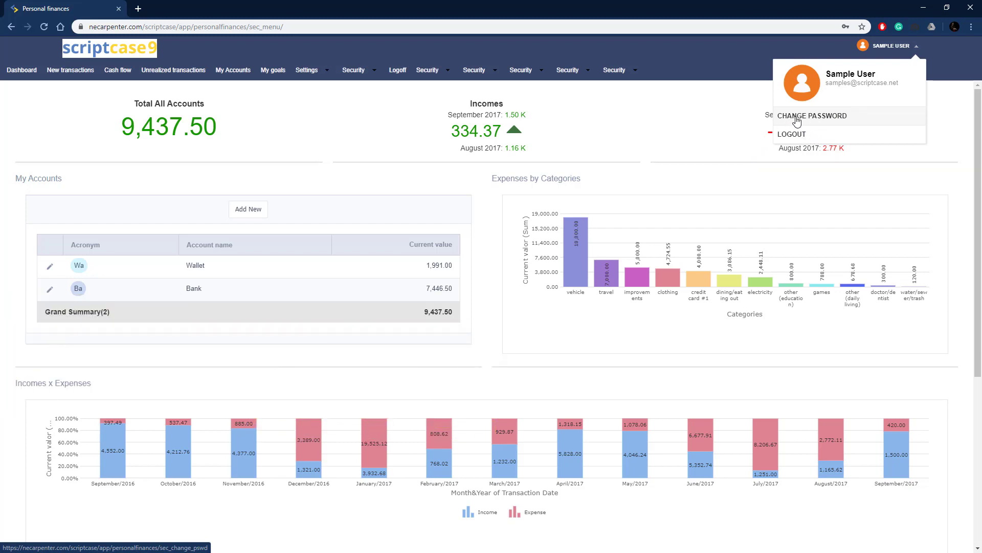
click(797, 121)
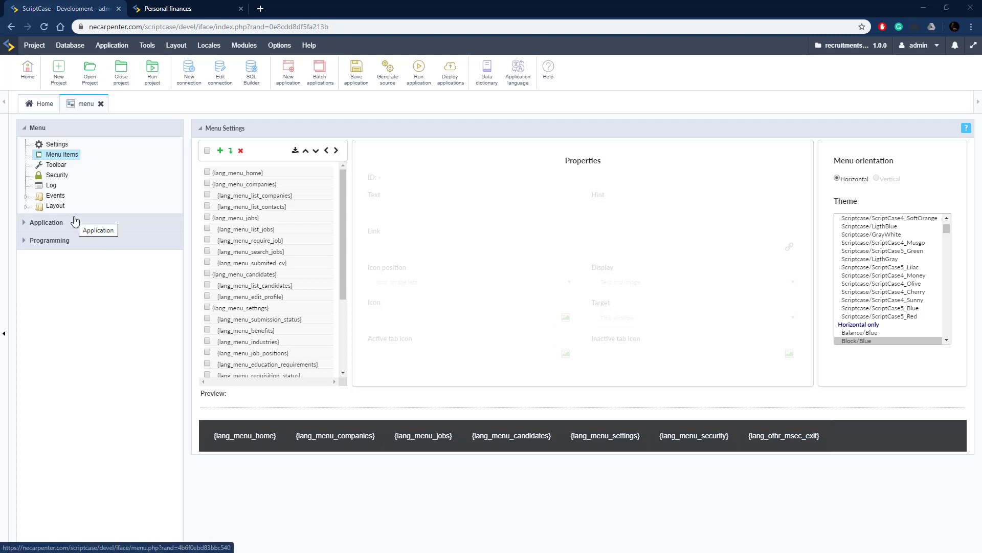
Step: Check the menu's Visual Settings header template list, leaving it on Elegant2
click(55, 206)
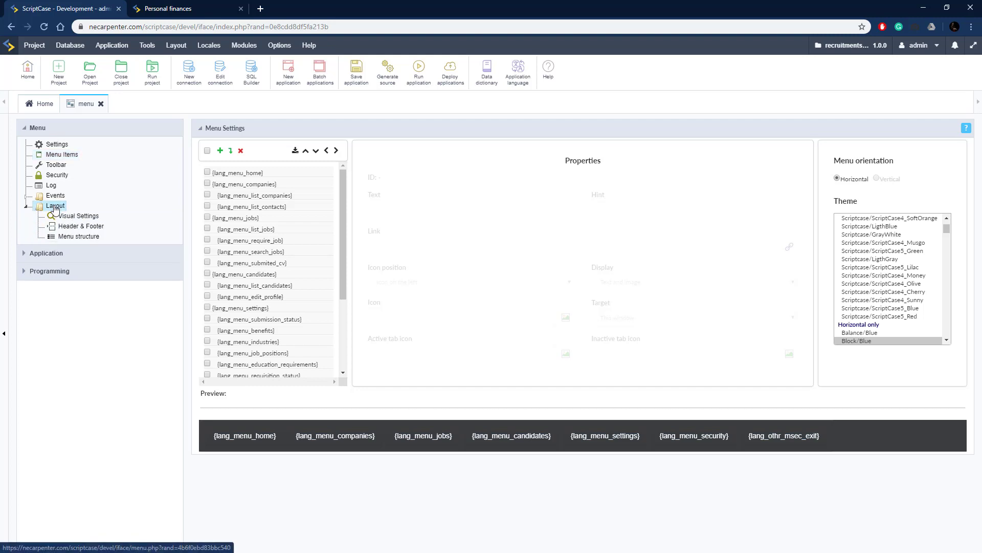
click(73, 221)
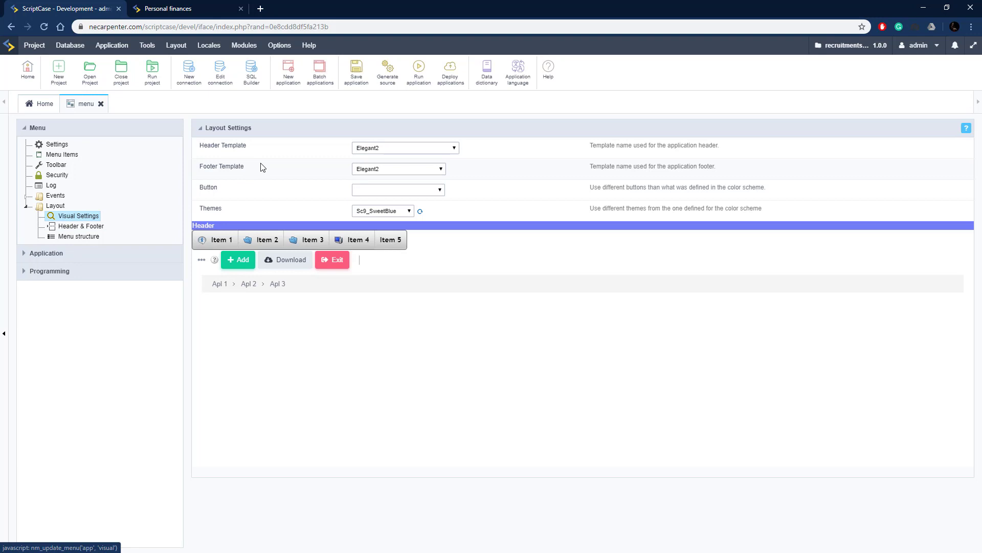
click(407, 149)
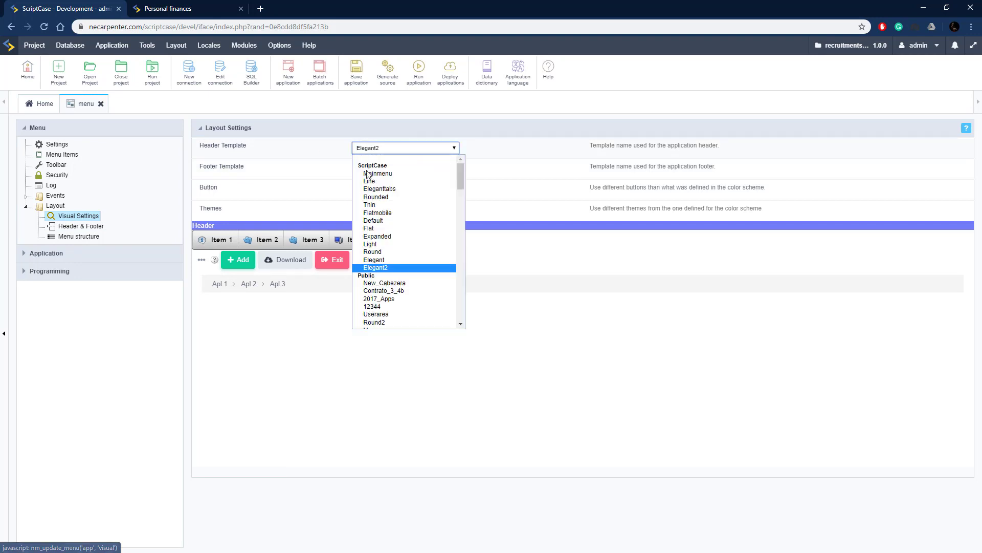
click(301, 149)
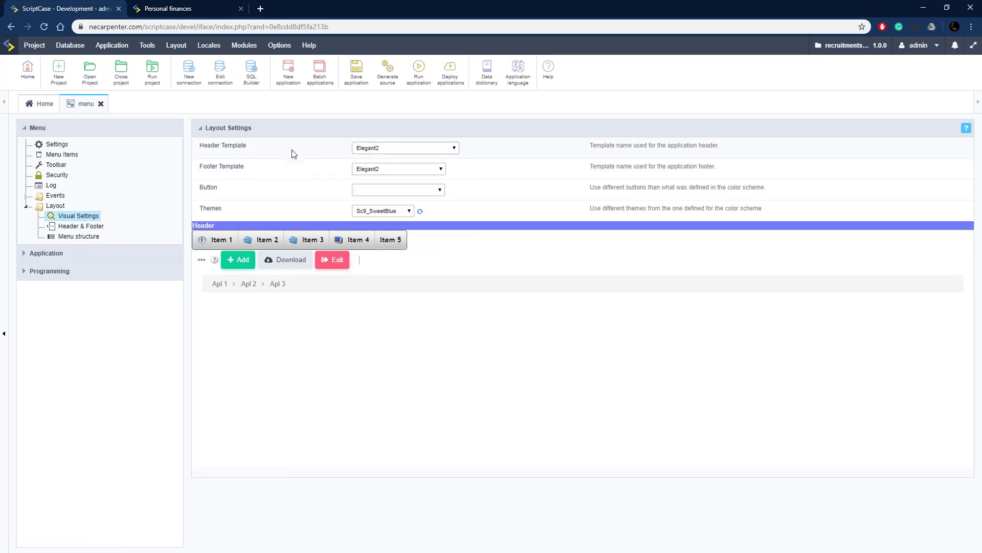
Step: Review the Header & Footer settings and the LIN1_COL1 content choices without changing them
click(75, 227)
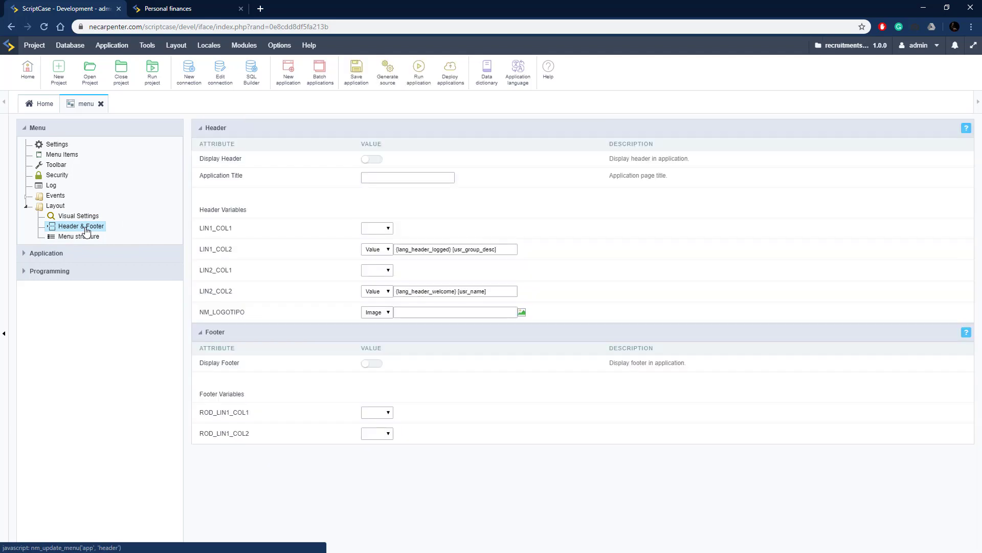
click(386, 229)
click(419, 207)
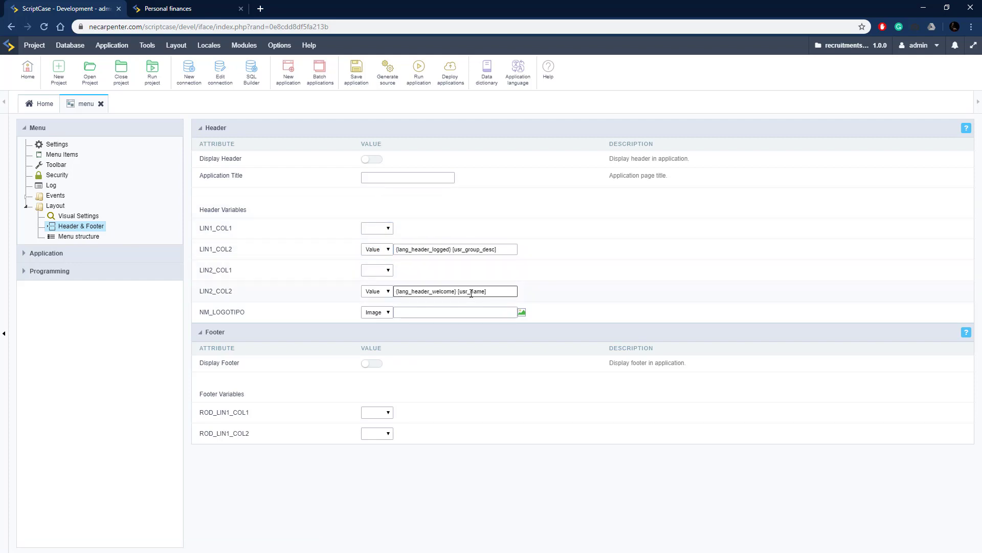
click(148, 47)
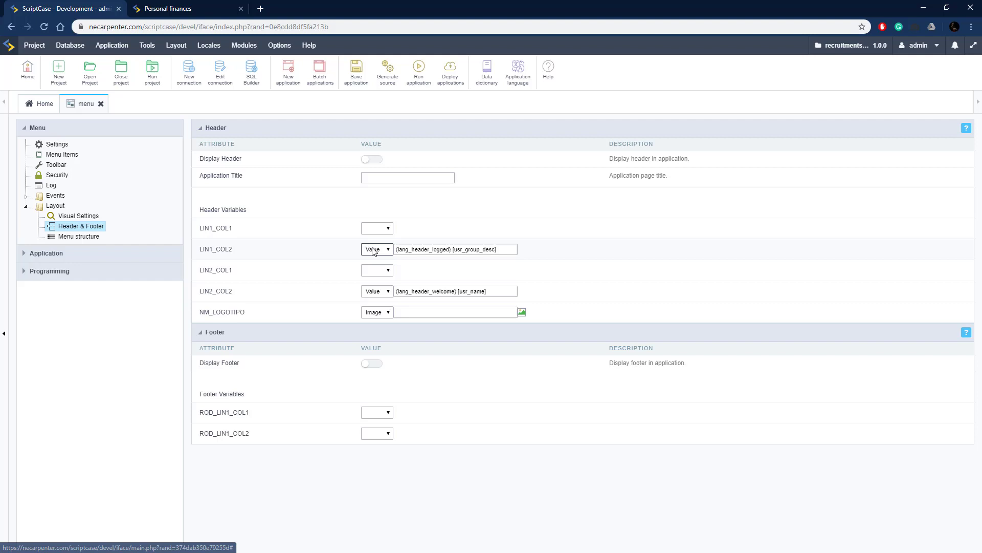
Step: Create a Header-type HTML template named 'user' in Project mode and save it
click(177, 48)
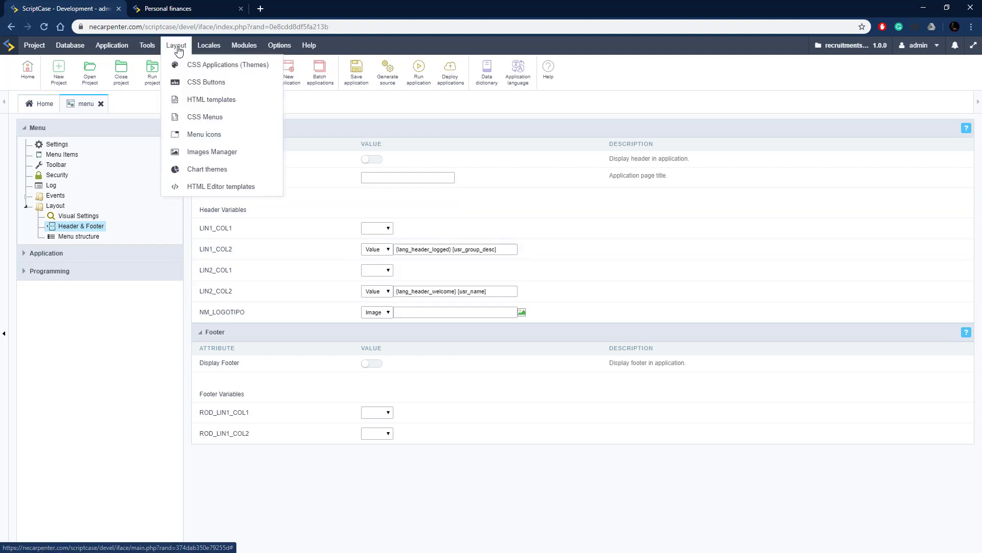
click(228, 103)
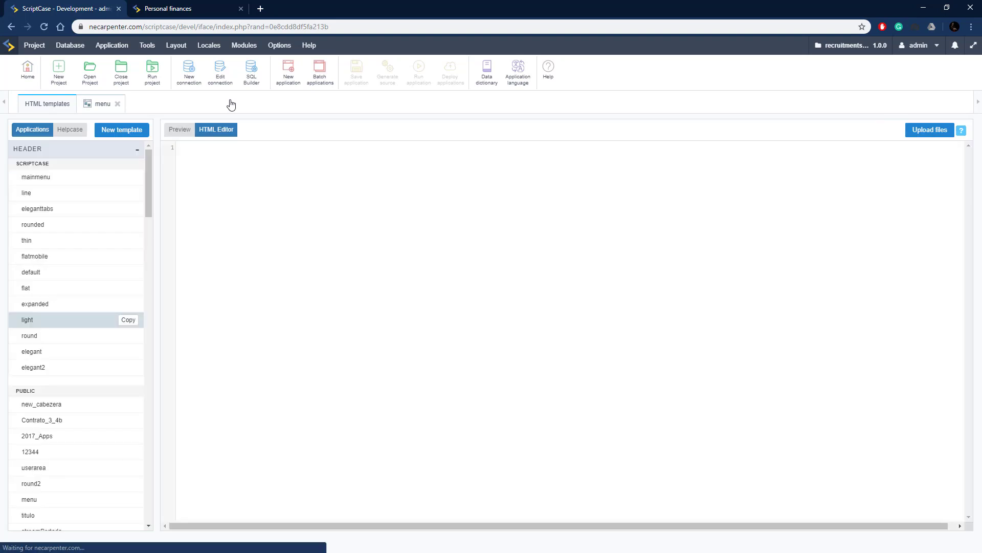
scroll(77, 223, down, 3)
scroll(78, 223, down, 2)
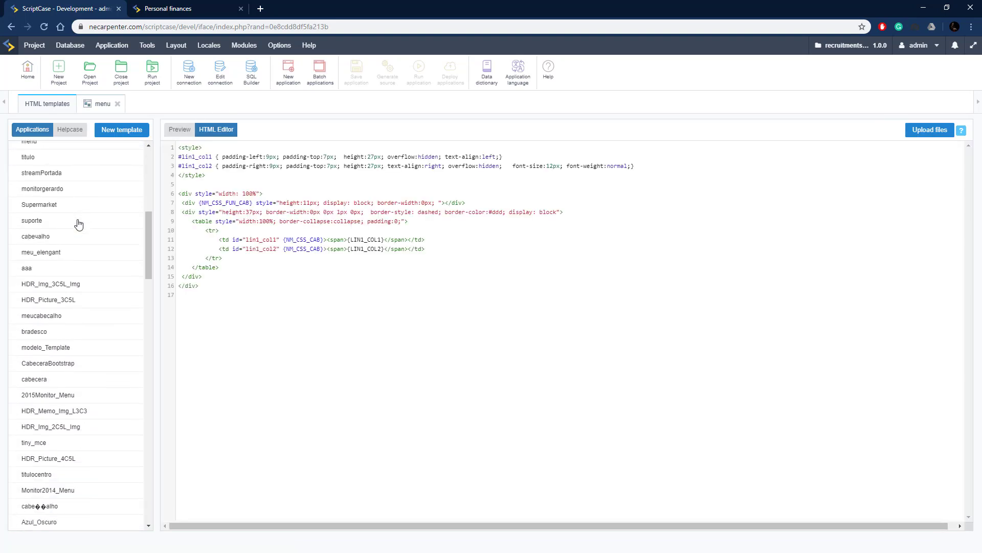
scroll(77, 223, down, 2)
scroll(77, 224, down, 2)
scroll(78, 224, down, 2)
scroll(78, 224, up, 4)
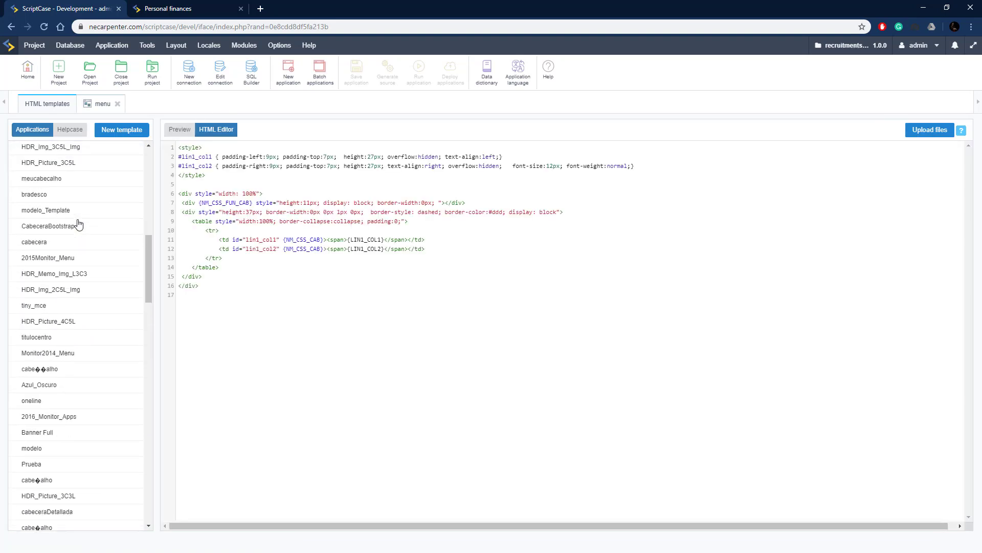
scroll(77, 224, up, 4)
scroll(78, 224, up, 2)
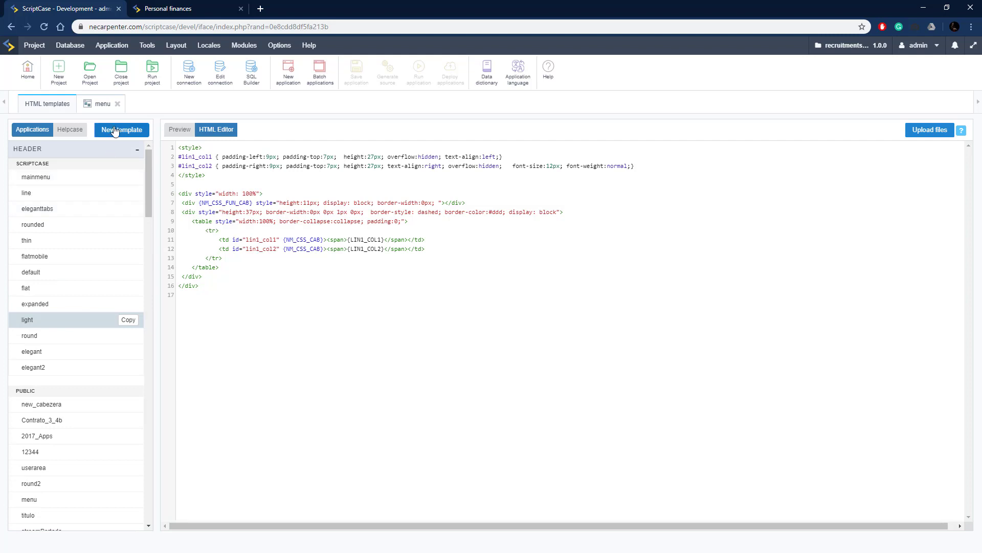
click(115, 130)
click(461, 180)
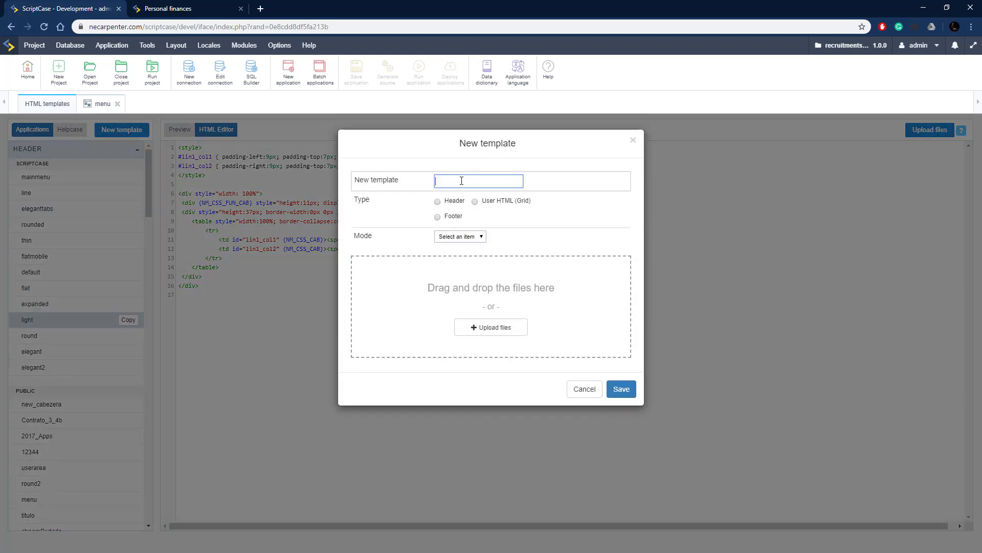
text(us)
text(er)
click(439, 202)
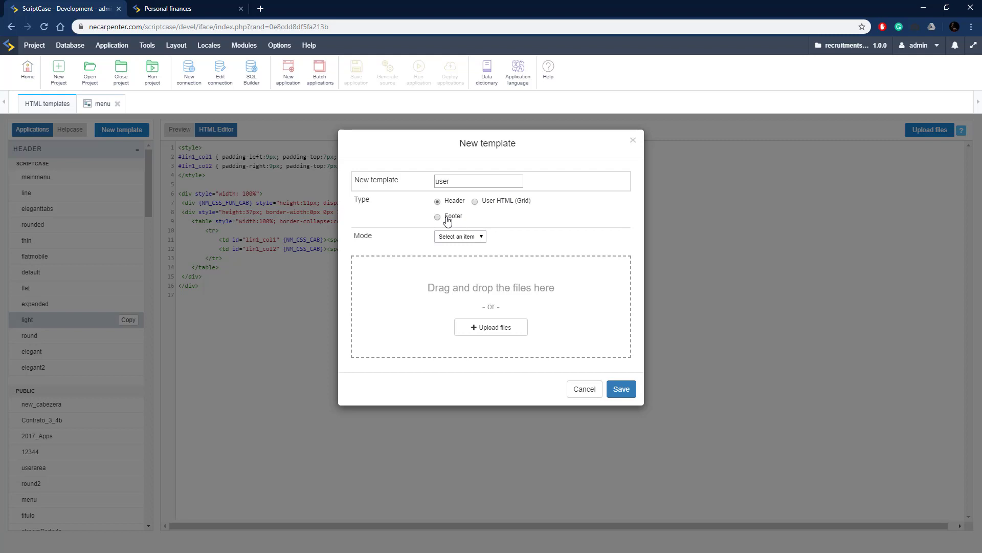
click(464, 236)
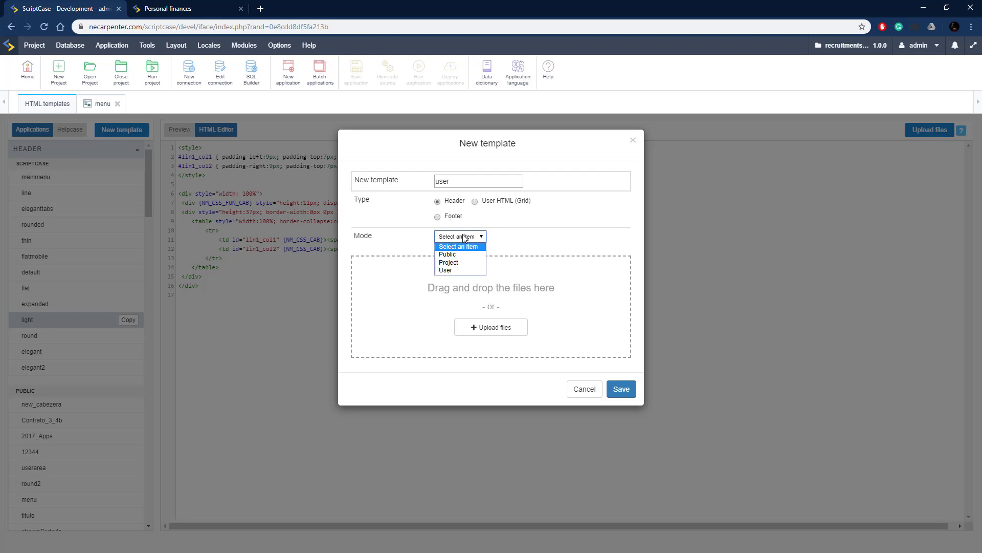
click(448, 263)
click(619, 388)
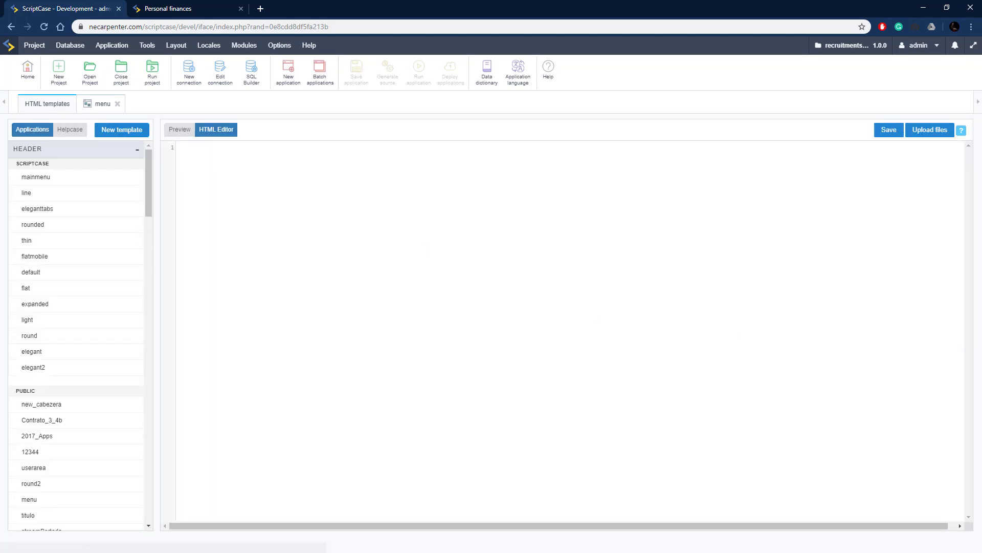
click(534, 294)
key(ctrl+v)
scroll(325, 265, up, 2)
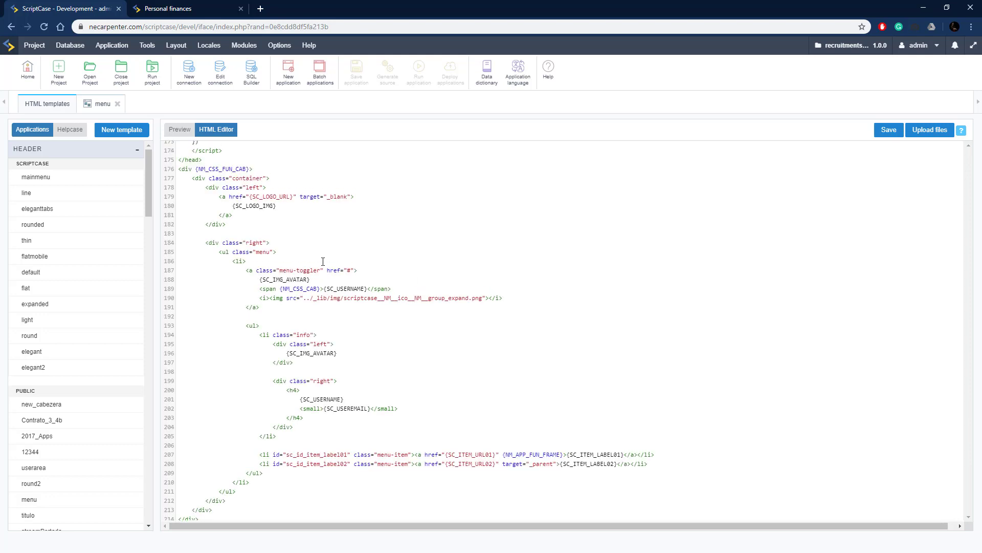
scroll(325, 264, up, 5)
scroll(324, 264, up, 3)
scroll(325, 264, up, 5)
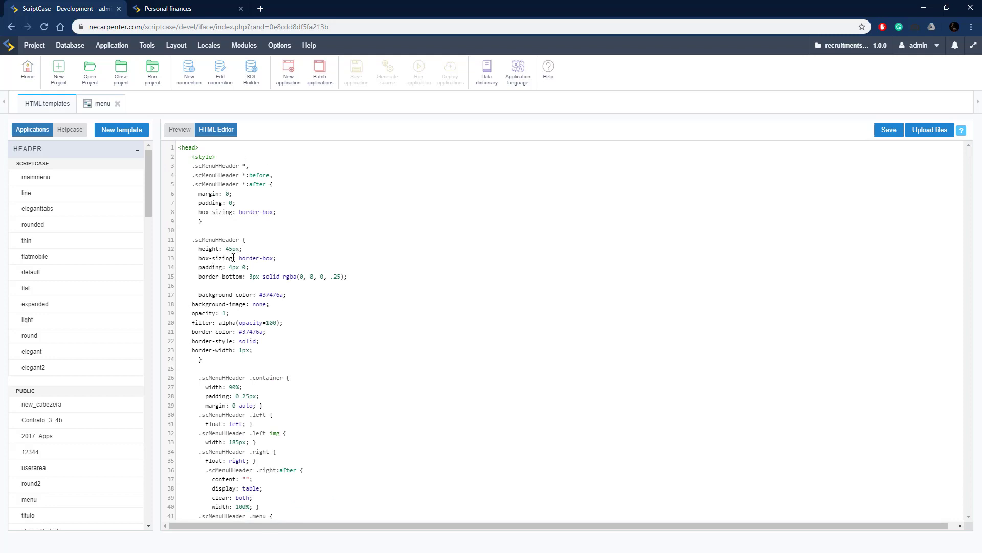
scroll(297, 273, down, 1)
scroll(262, 246, down, 1)
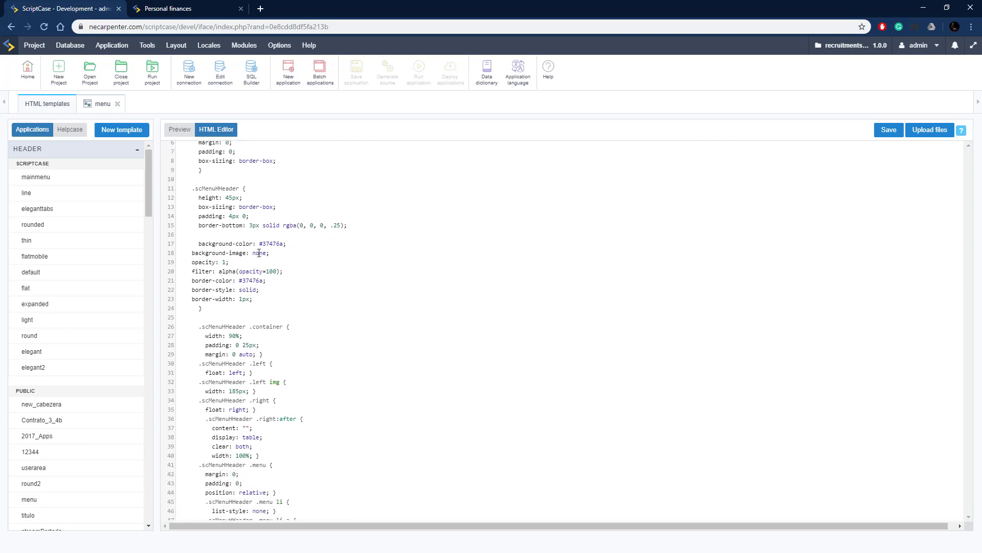
scroll(234, 297, down, 2)
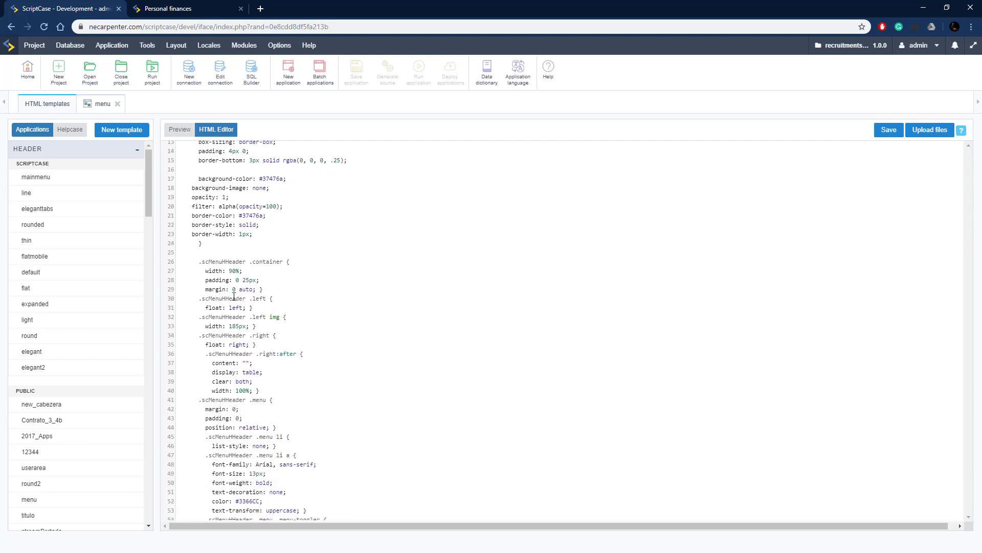
scroll(233, 224, down, 2)
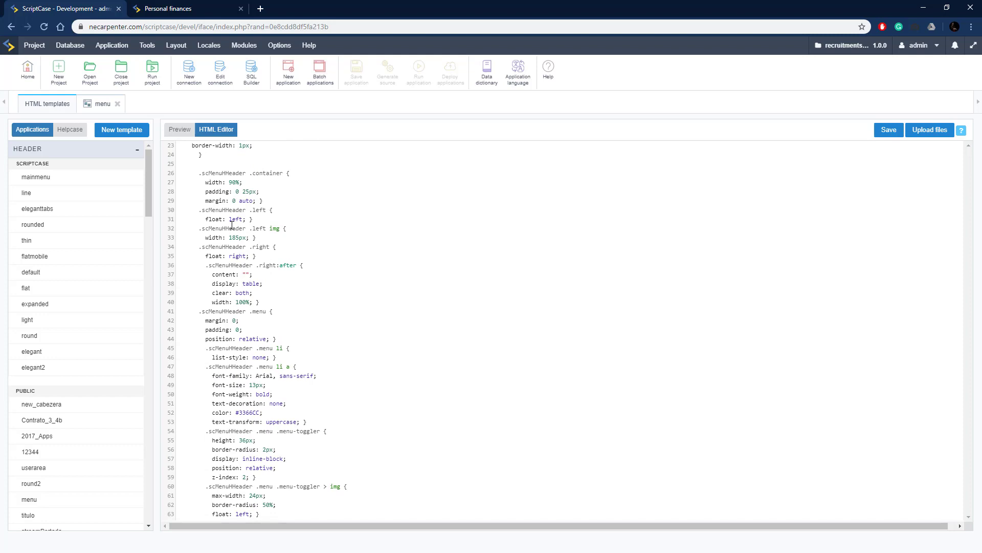
scroll(233, 243, down, 2)
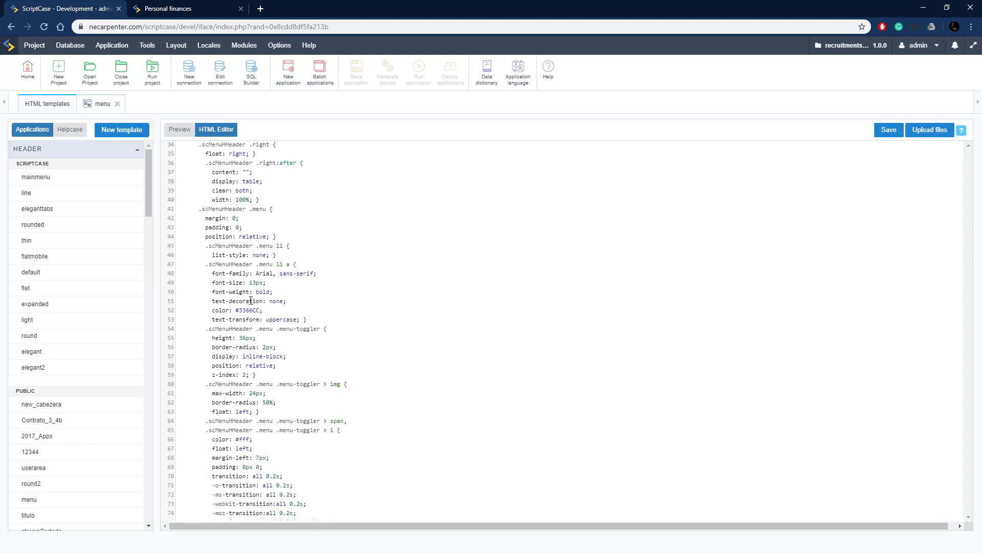
scroll(251, 315, down, 2)
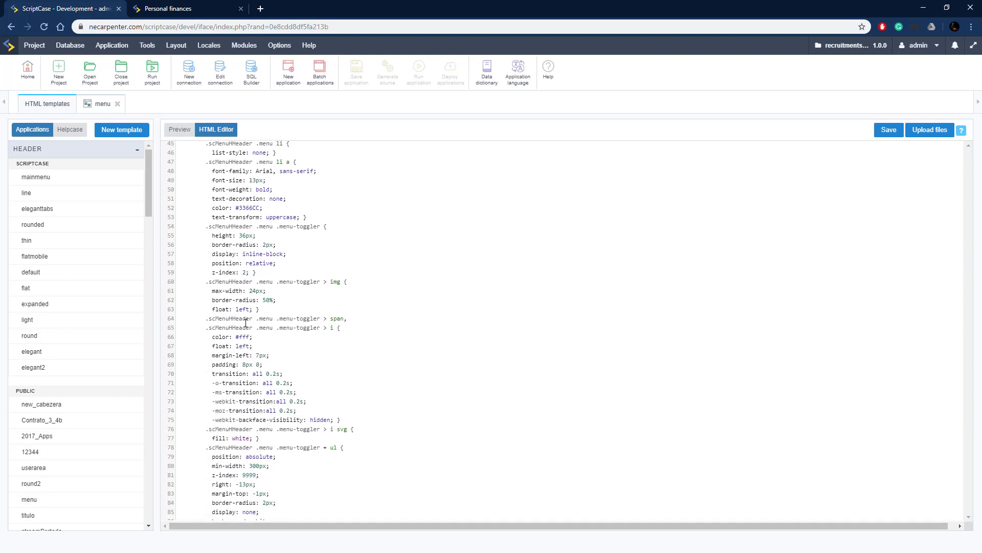
scroll(246, 323, down, 2)
scroll(246, 231, down, 1)
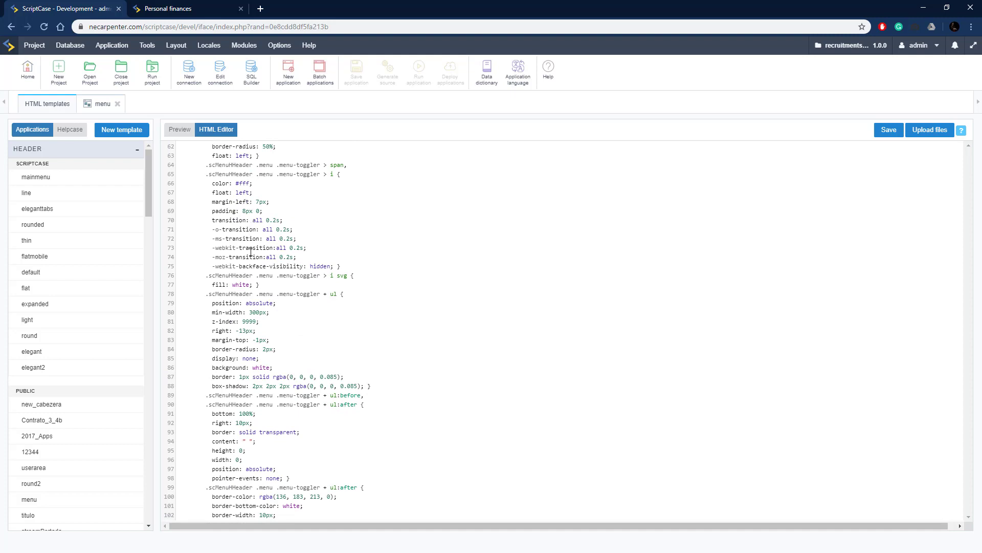
scroll(254, 268, down, 1)
scroll(269, 277, down, 1)
scroll(297, 290, up, 1)
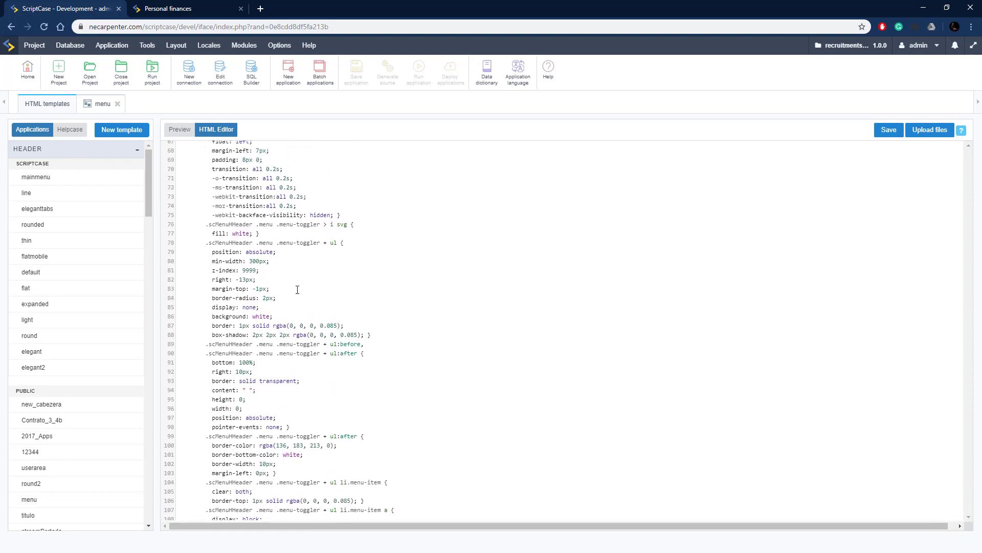
scroll(297, 289, down, 2)
scroll(276, 284, down, 1)
scroll(254, 278, down, 1)
scroll(226, 271, down, 1)
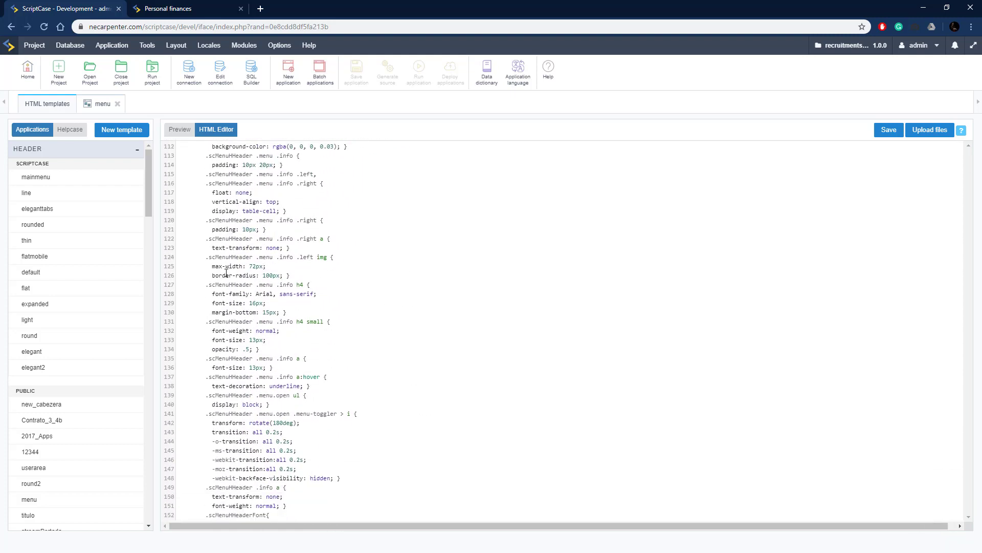
scroll(226, 272, down, 2)
scroll(223, 259, down, 1)
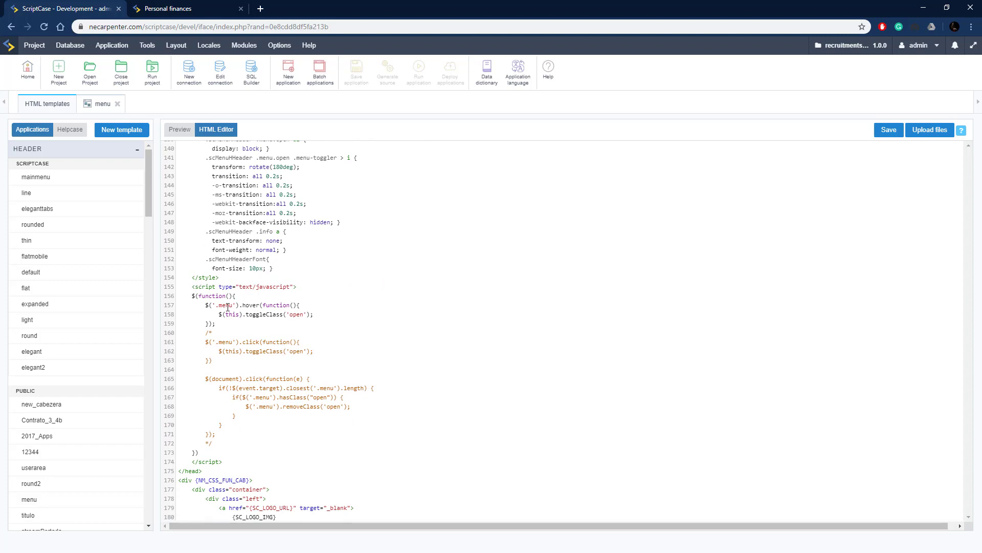
drag(216, 306, 232, 306)
mouse_move(297, 305)
mouse_down()
mouse_move(264, 304)
mouse_move(309, 313)
mouse_up()
click(249, 312)
scroll(307, 355, up, 2)
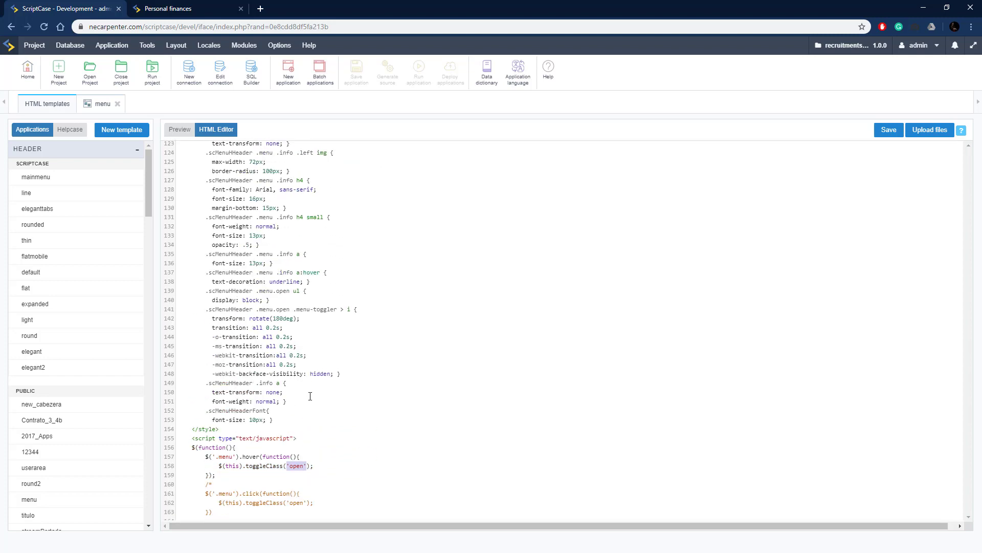
scroll(310, 393, down, 2)
scroll(293, 337, up, 2)
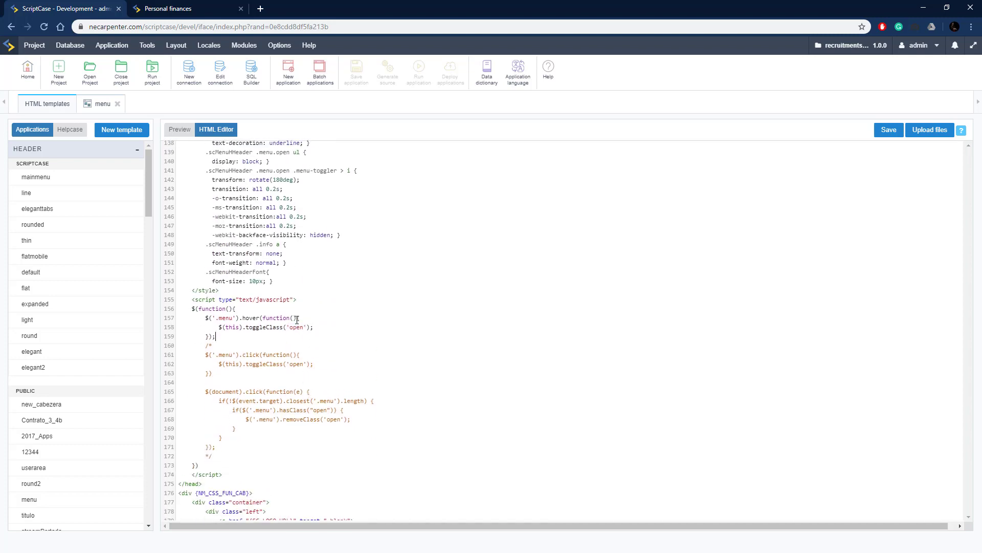
shift+click(284, 251)
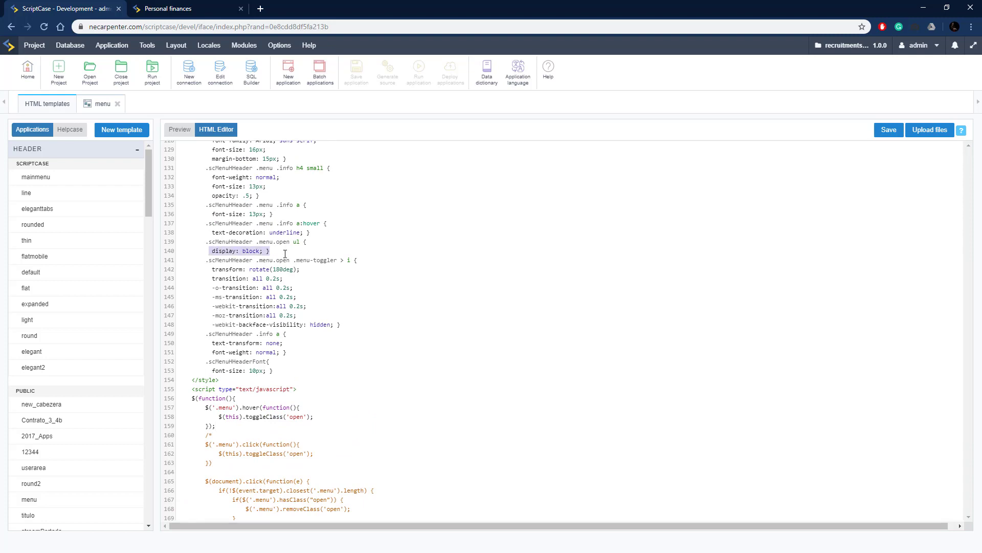
scroll(285, 253, down, 2)
click(279, 315)
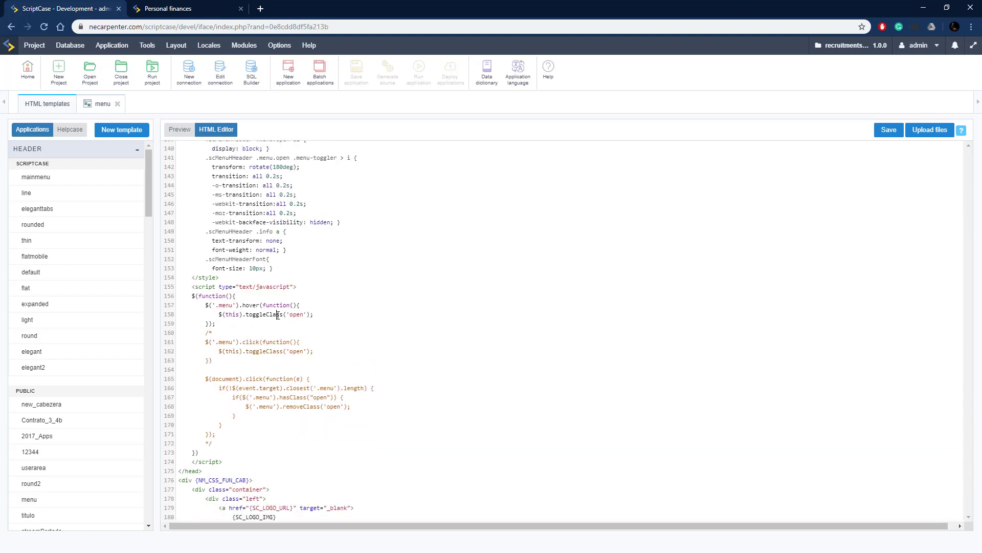
scroll(277, 316, down, 3)
scroll(278, 314, down, 2)
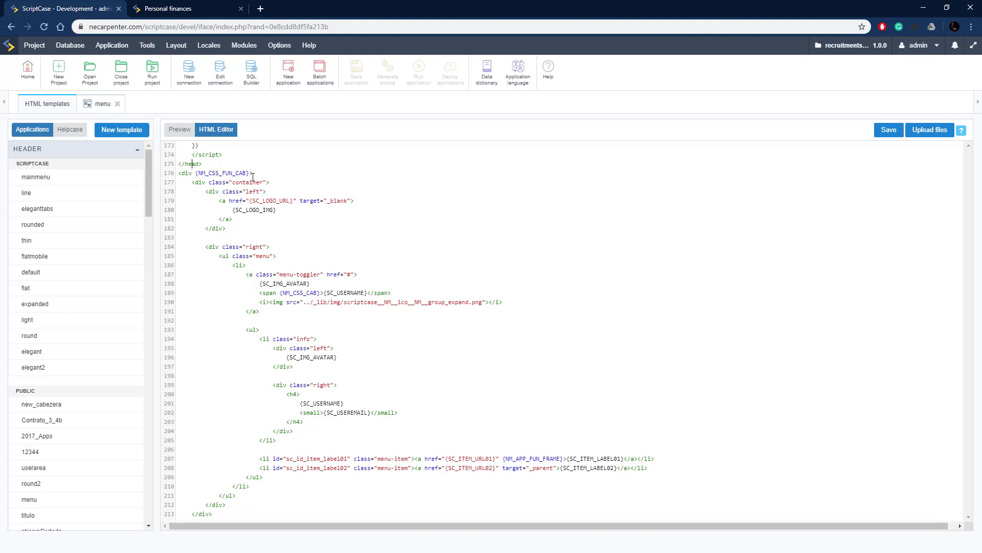
Step: Review the header HTML's logo section with {SC_LOGO_URL} and {SC_LOGO_IMG}
click(234, 210)
drag(277, 210, 230, 209)
double_click(235, 182)
double_click(288, 200)
drag(294, 200, 250, 201)
double_click(337, 200)
click(252, 209)
double_click(252, 210)
click(221, 230)
double_click(258, 256)
Step: Review the user section variables {SC_IMG_AVATAR}, SC_USERNAME and SC_USEREMAIL
drag(261, 284, 367, 293)
click(321, 292)
click(366, 293)
scroll(332, 301, down, 1)
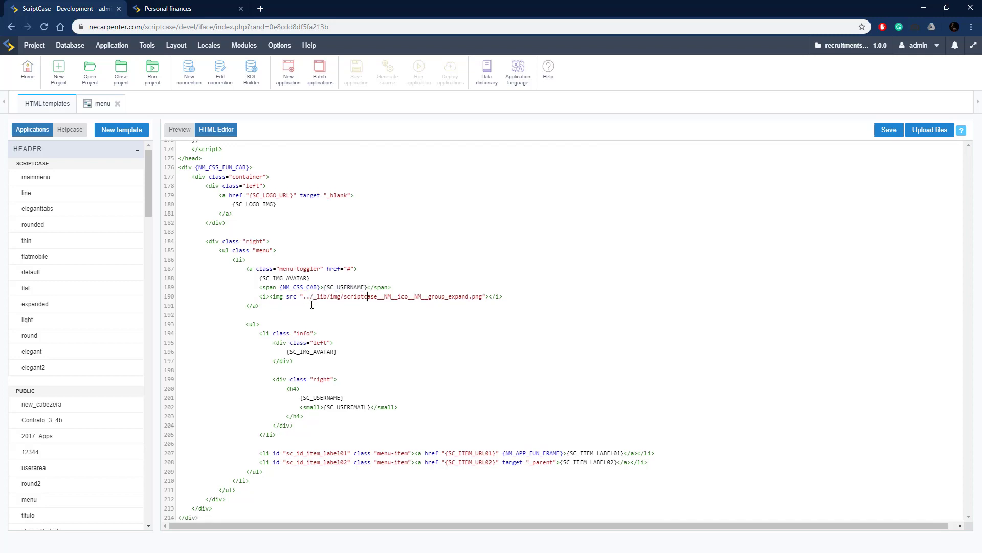
double_click(301, 329)
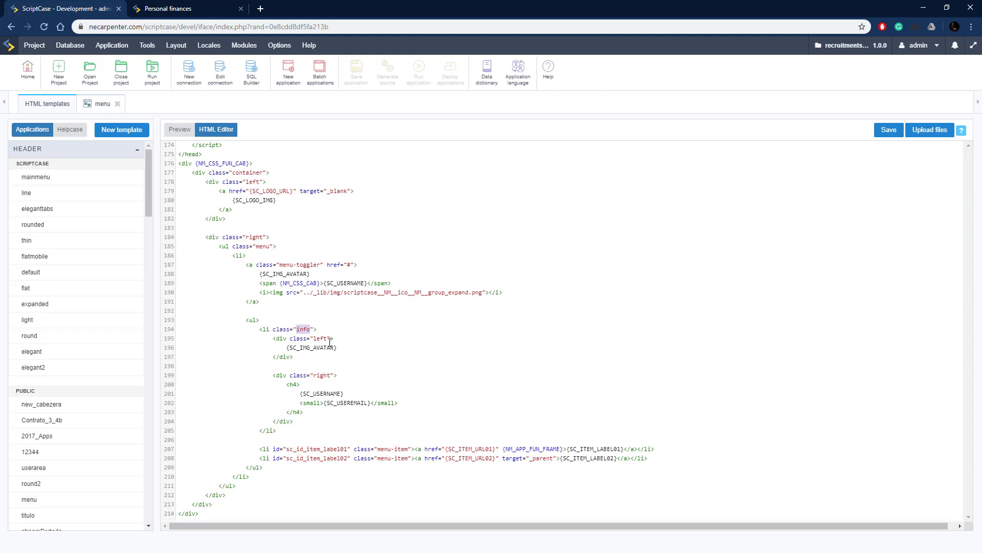
drag(338, 348, 286, 347)
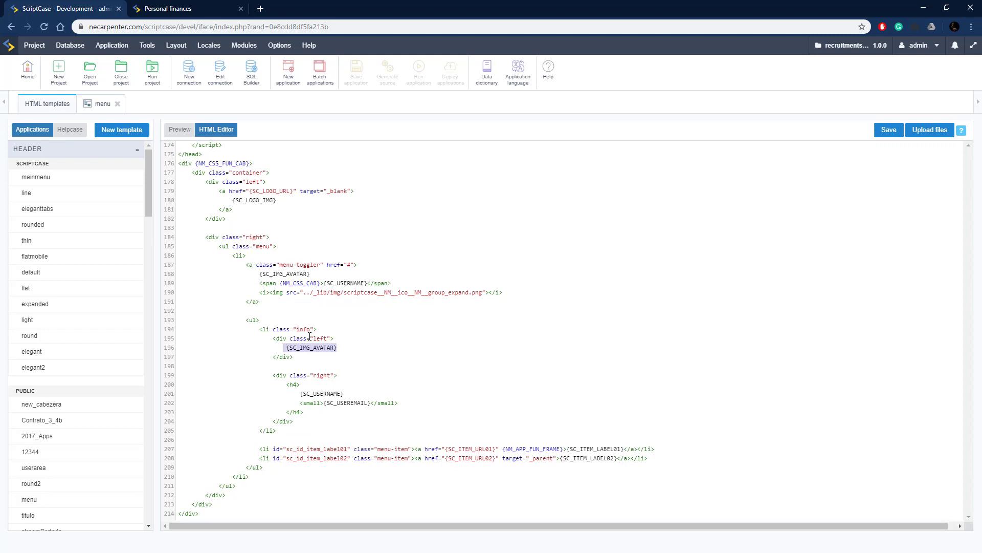
click(314, 375)
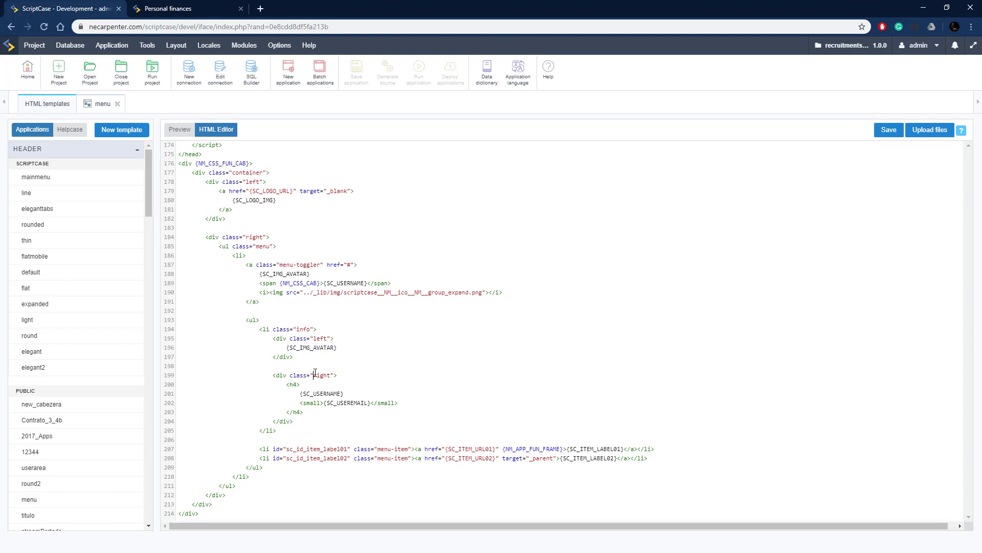
double_click(331, 394)
double_click(351, 402)
Step: Review the menu item variables SC_ITEM_URL01/02 and SC_ITEM_LABEL02
drag(655, 444, 657, 448)
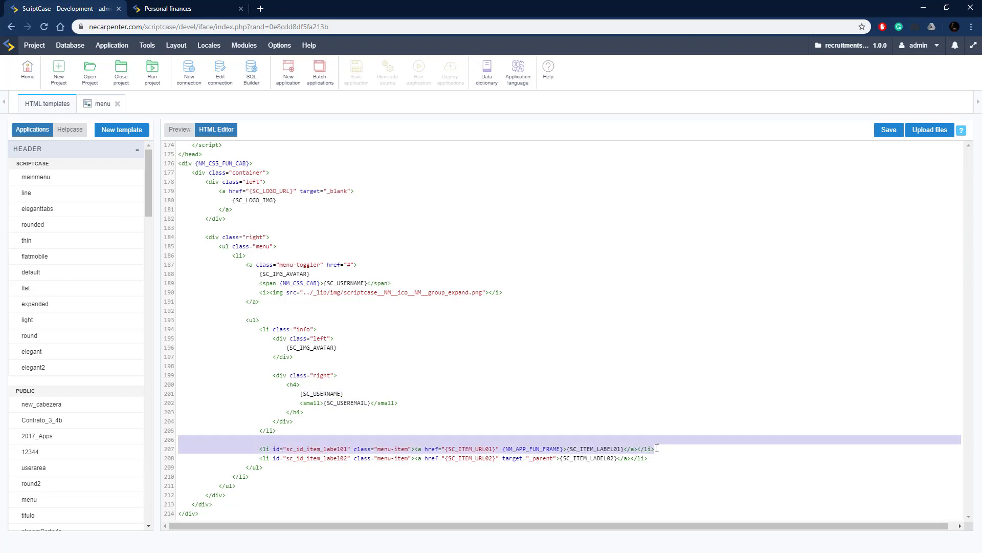
click(569, 458)
double_click(564, 459)
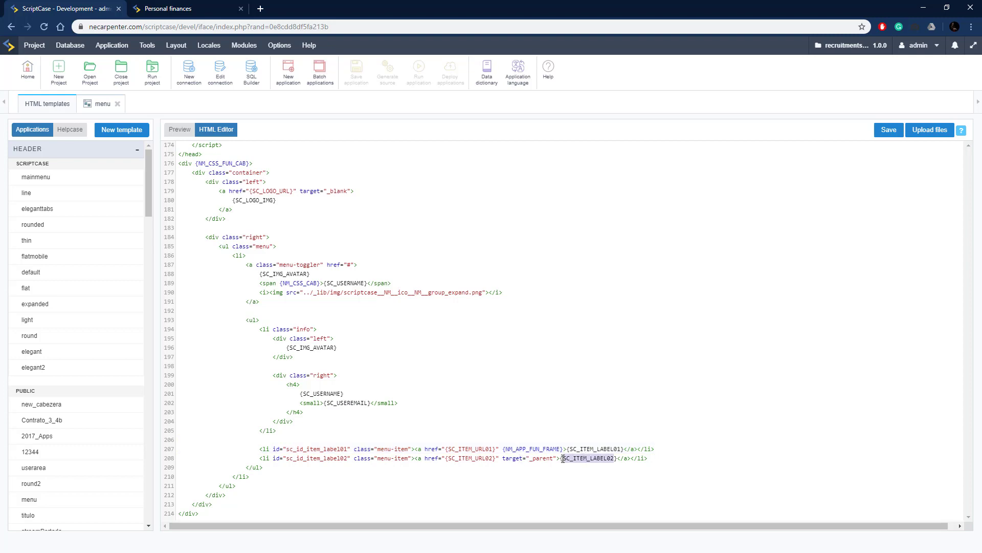
double_click(467, 448)
double_click(471, 457)
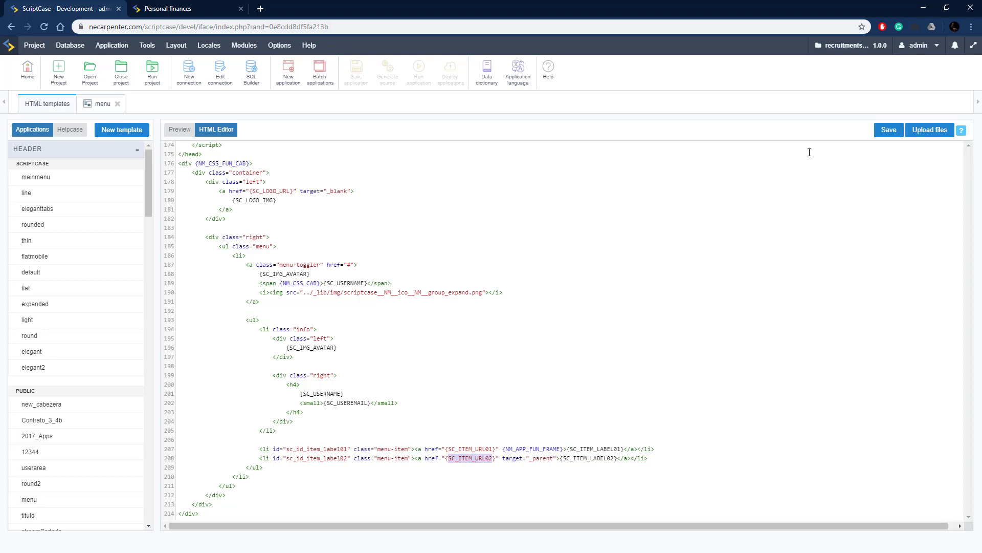
Step: Save the menu header template, confirm 'Template saved!', and go to Header & Footer
click(891, 129)
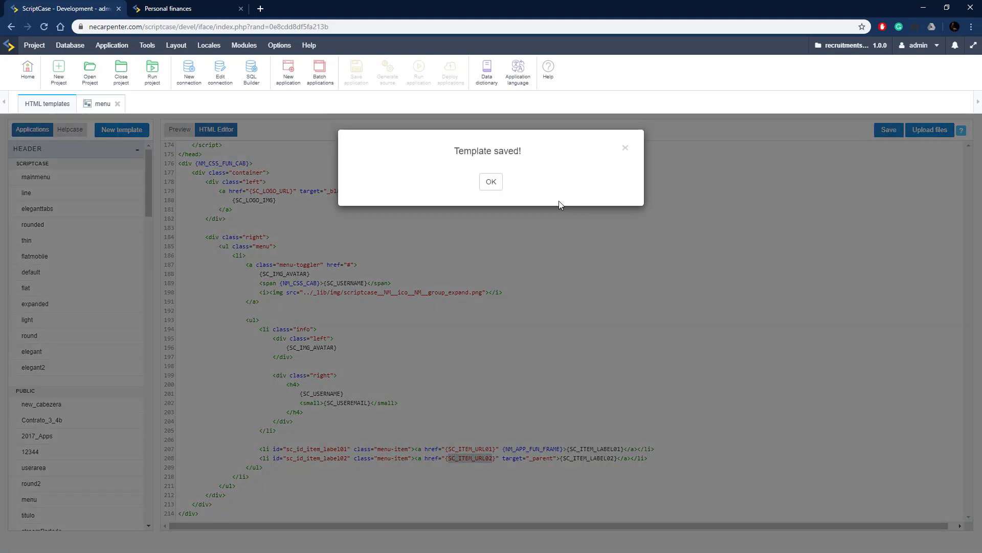
click(492, 182)
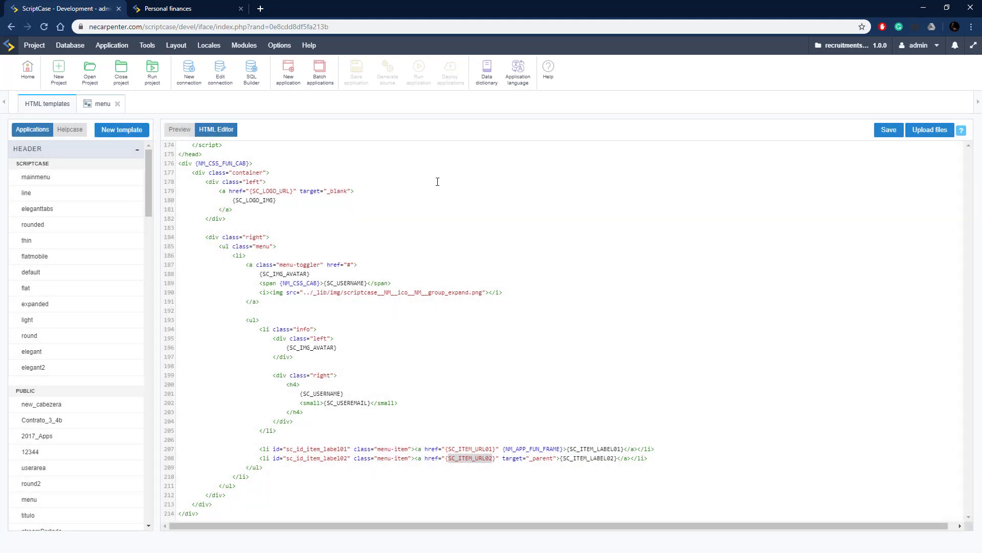
click(96, 103)
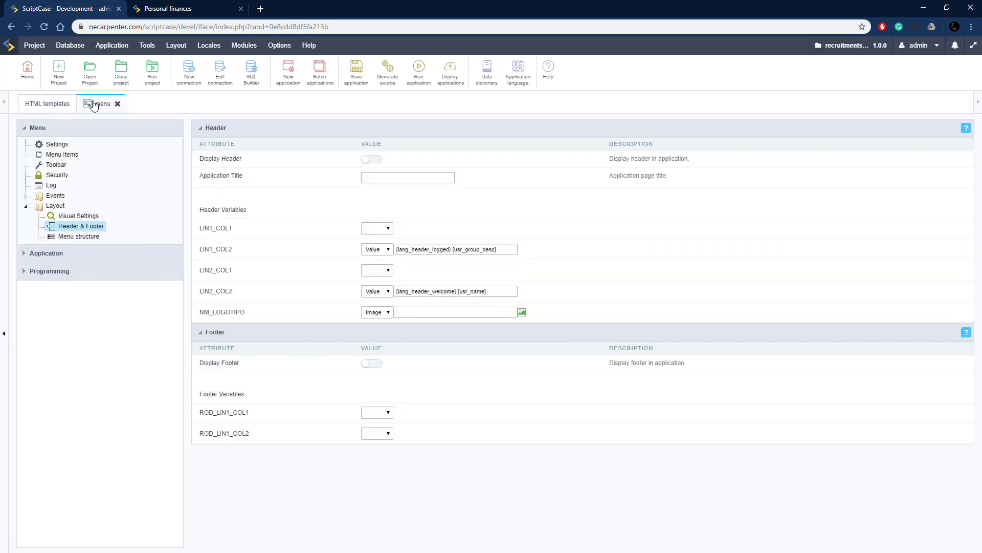
Step: Switch the menu's Header Template from Elegant2 to User and save the application
click(85, 217)
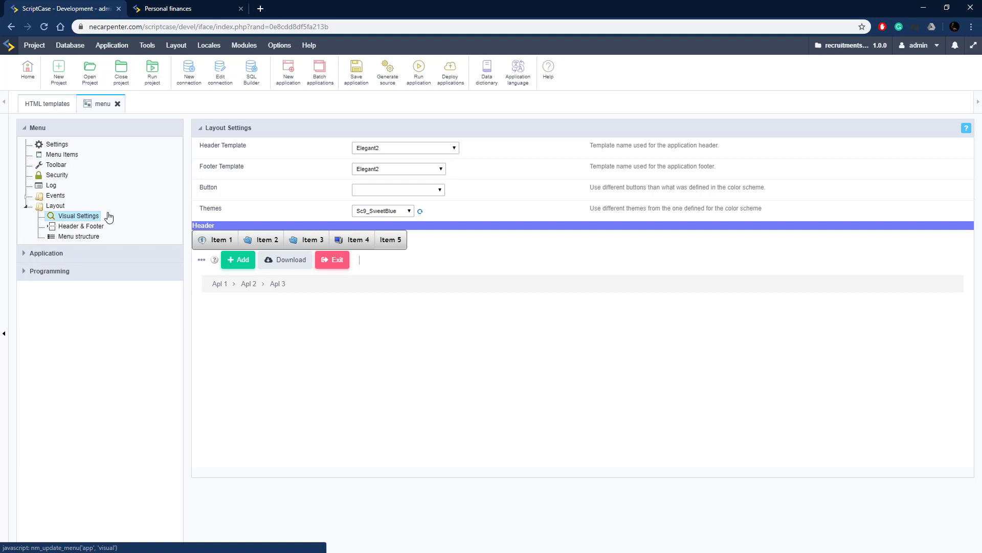
click(381, 154)
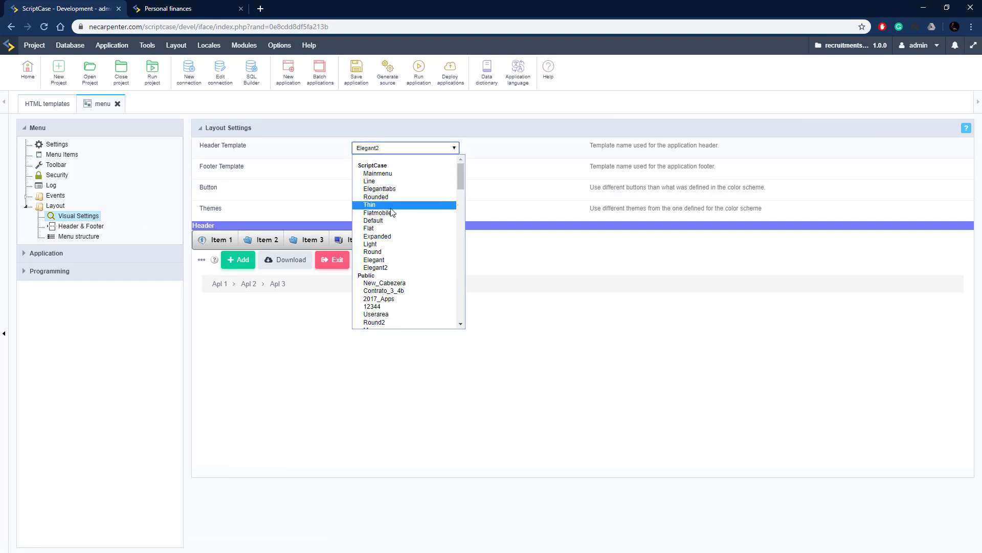
scroll(394, 219, down, 2)
scroll(391, 216, down, 3)
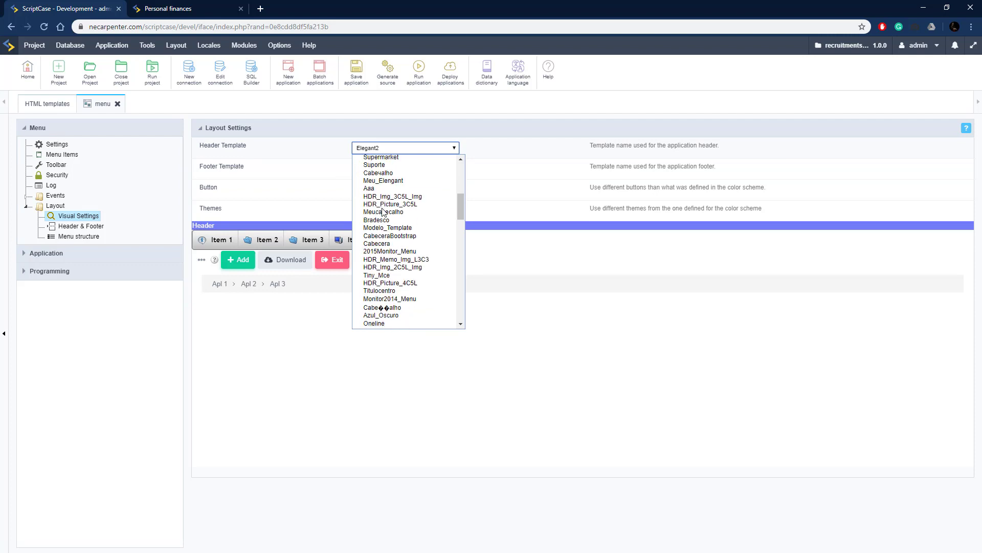
scroll(384, 213, up, 5)
scroll(383, 213, down, 3)
key(Down)
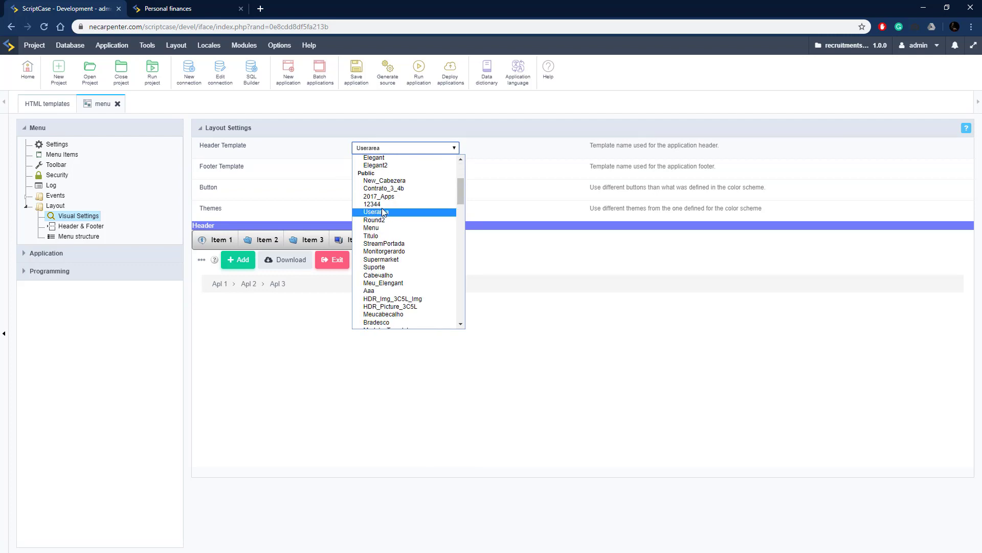
key(End)
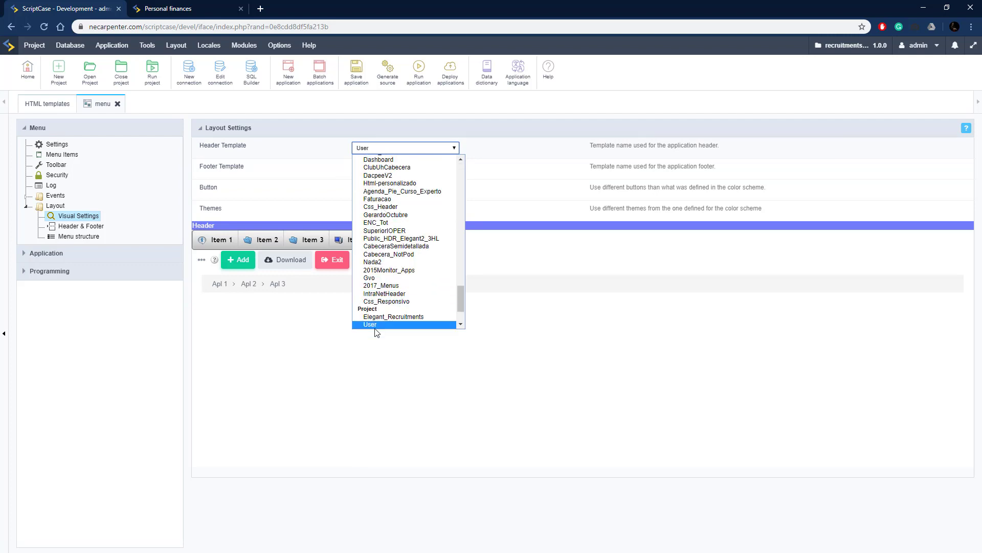
click(374, 327)
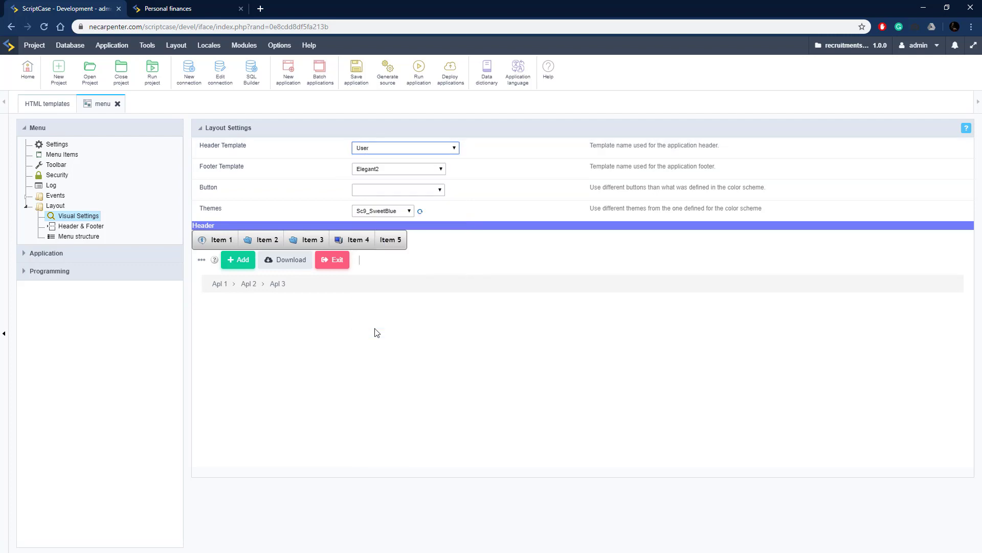
click(357, 71)
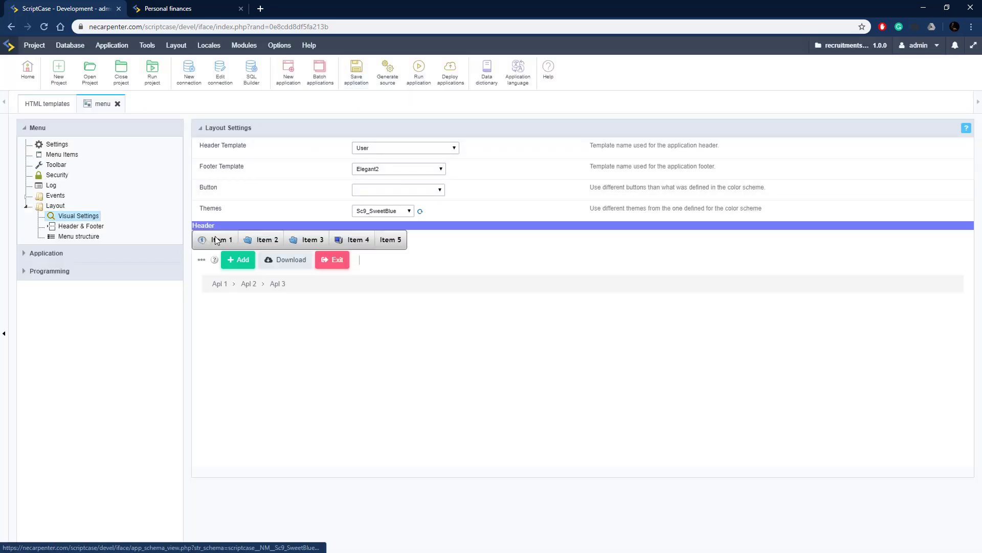
Step: Turn on Display Header, save the app, and set SC_IMG_AVATAR's type to Image
click(83, 227)
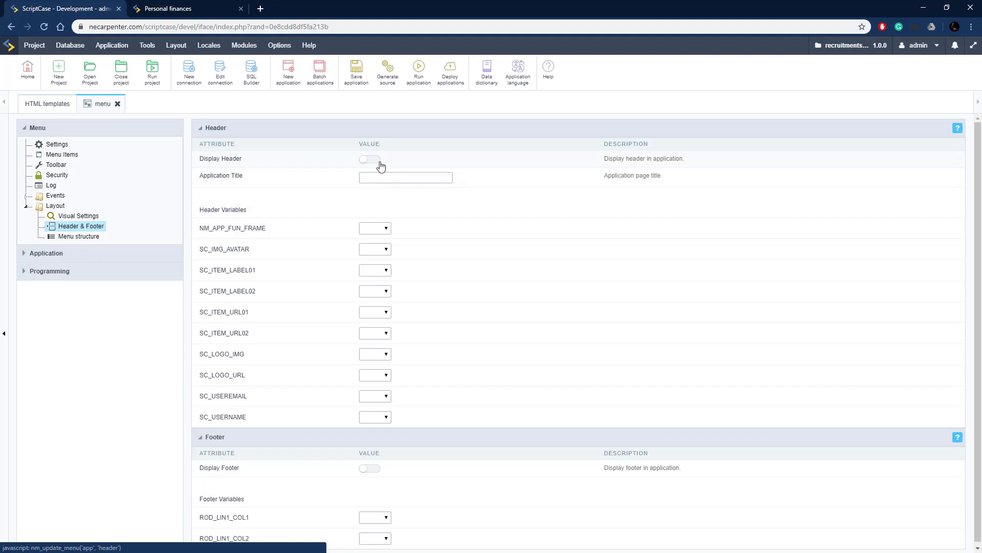
click(378, 160)
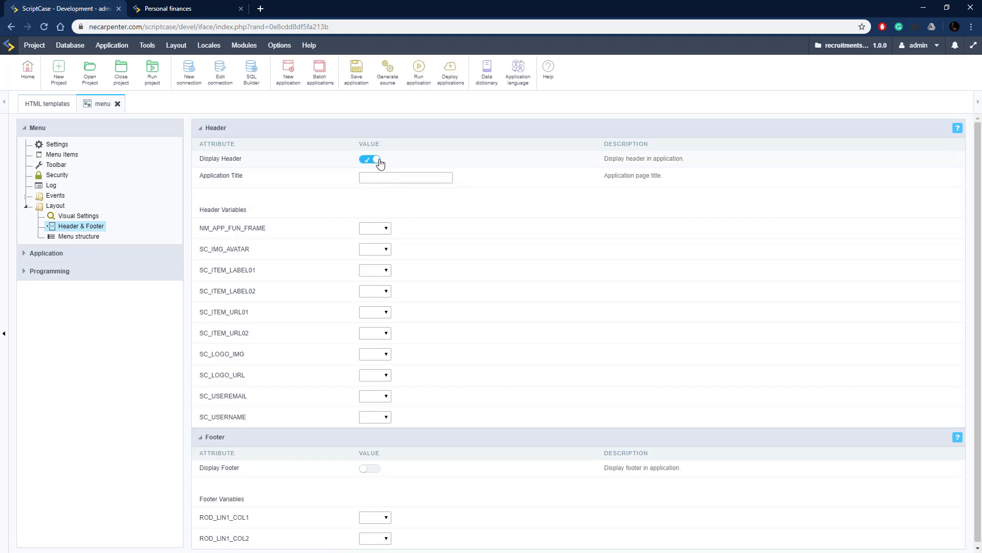
click(358, 76)
click(369, 251)
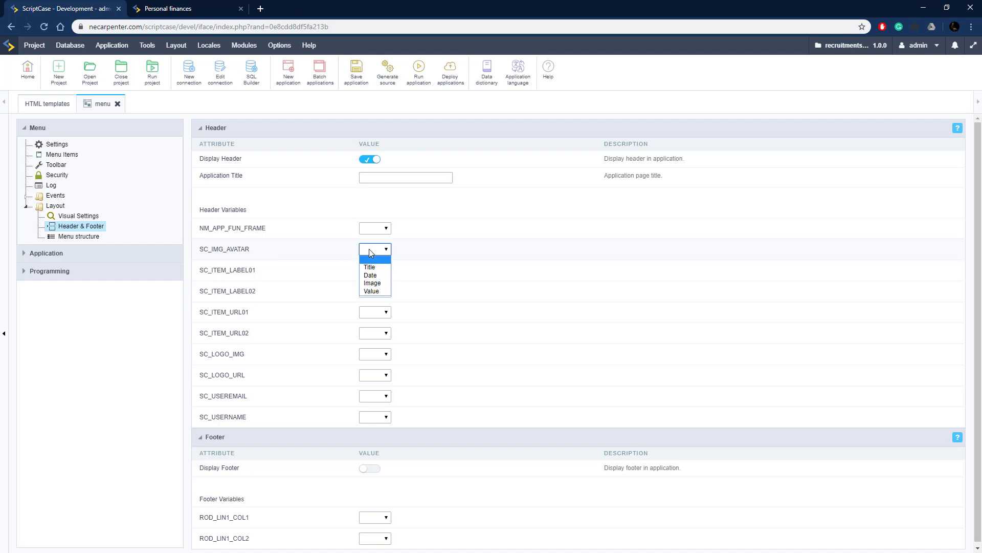
click(367, 283)
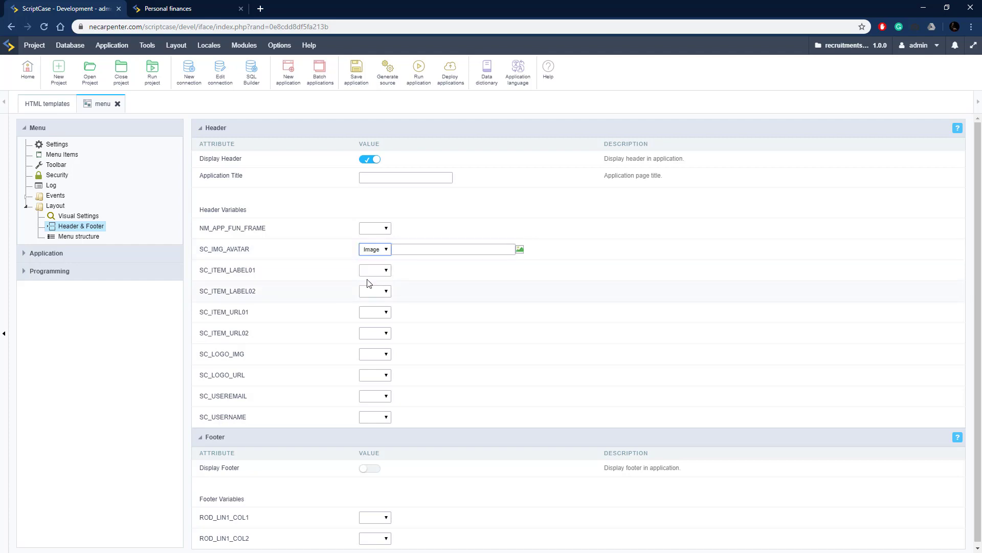
Step: Assign 256-512.png from Project > General images to SC_IMG_AVATAR and run the menu
click(520, 249)
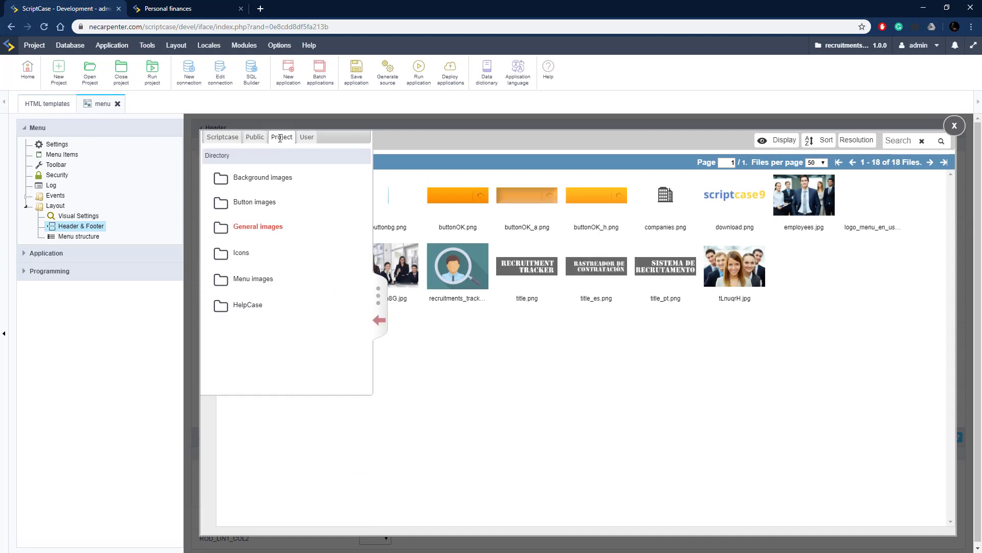
click(257, 177)
click(255, 232)
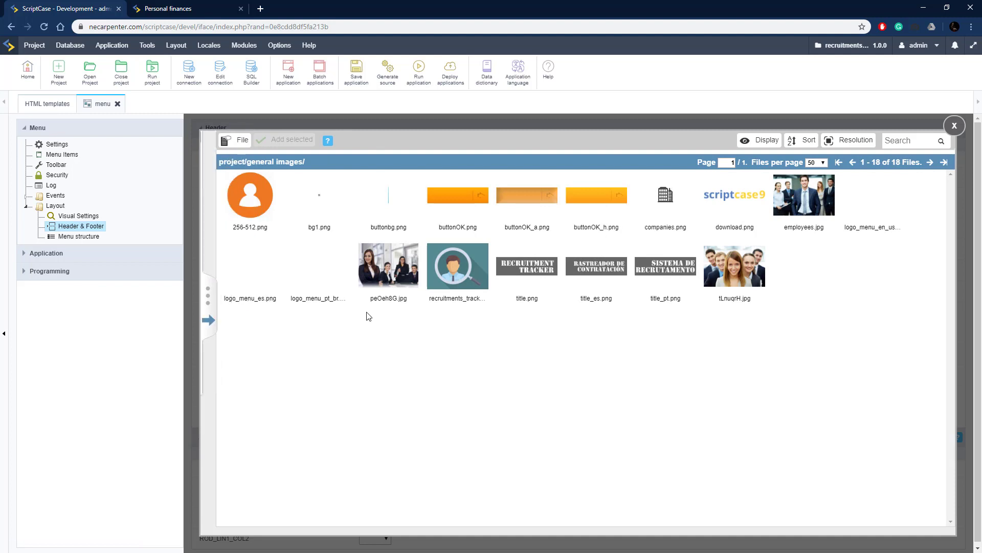
click(224, 176)
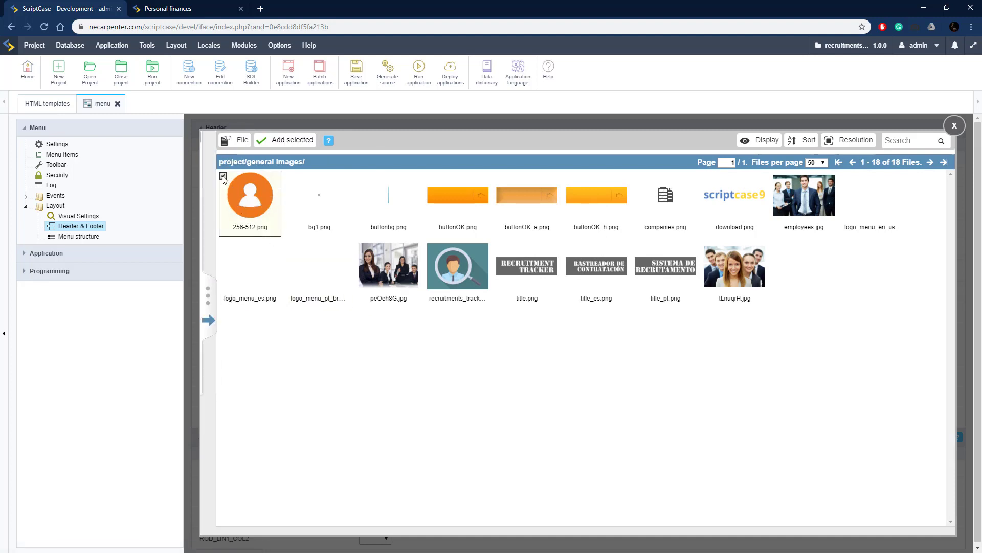
click(293, 141)
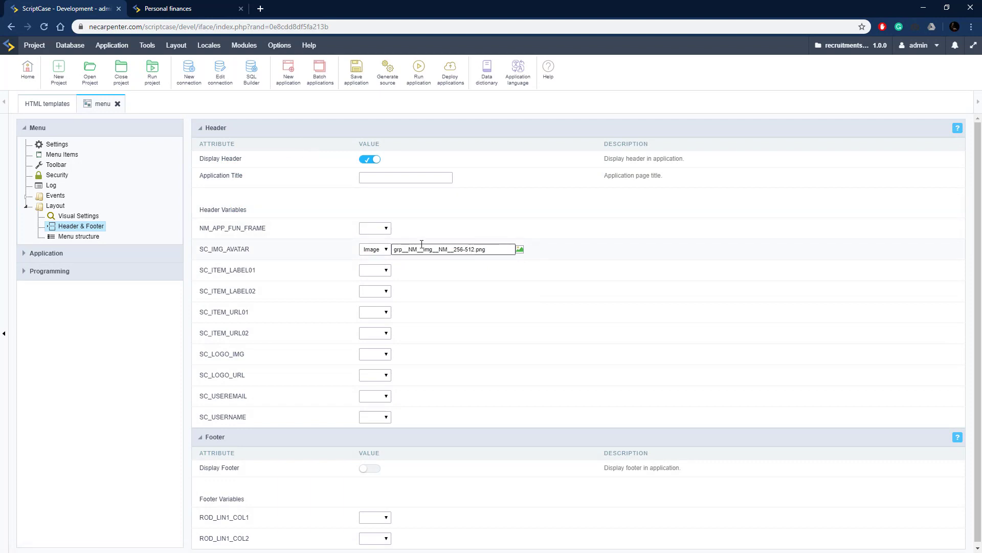
click(418, 264)
click(420, 71)
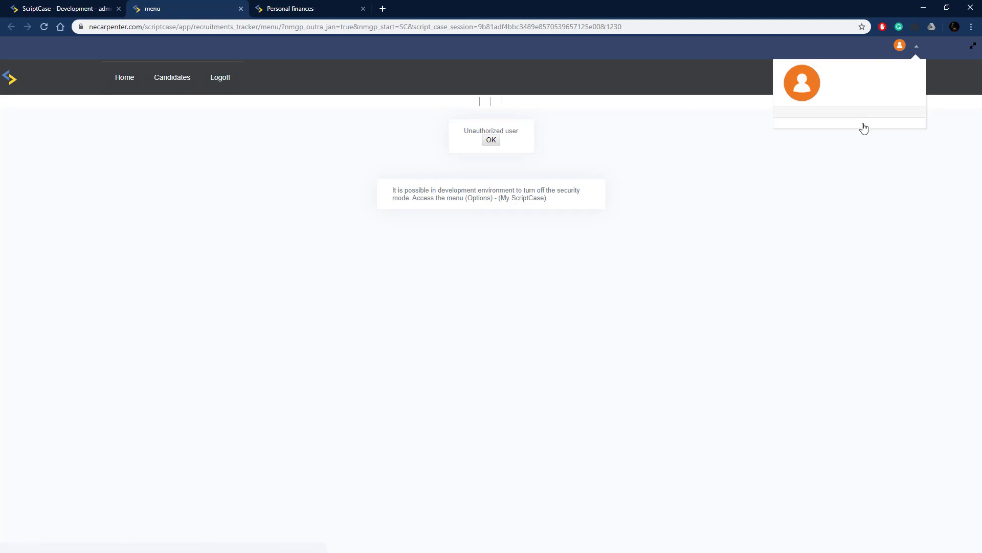
Step: Switch from the running menu tab back to the ScriptCase - Development tab
click(91, 6)
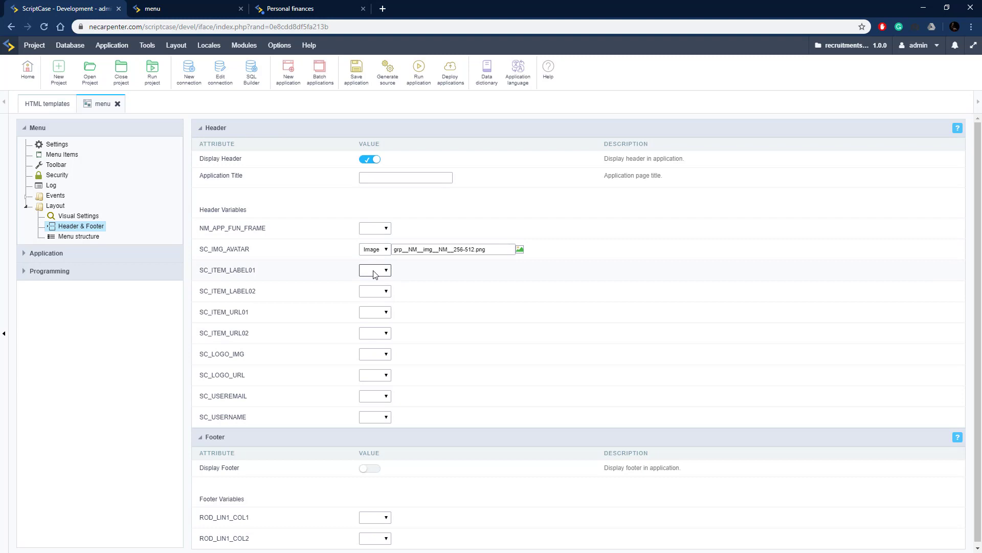
Step: Locate SC_ITEM_LABEL01 and SC_ITEM_LABEL02 in the header template's HTML code
double_click(238, 270)
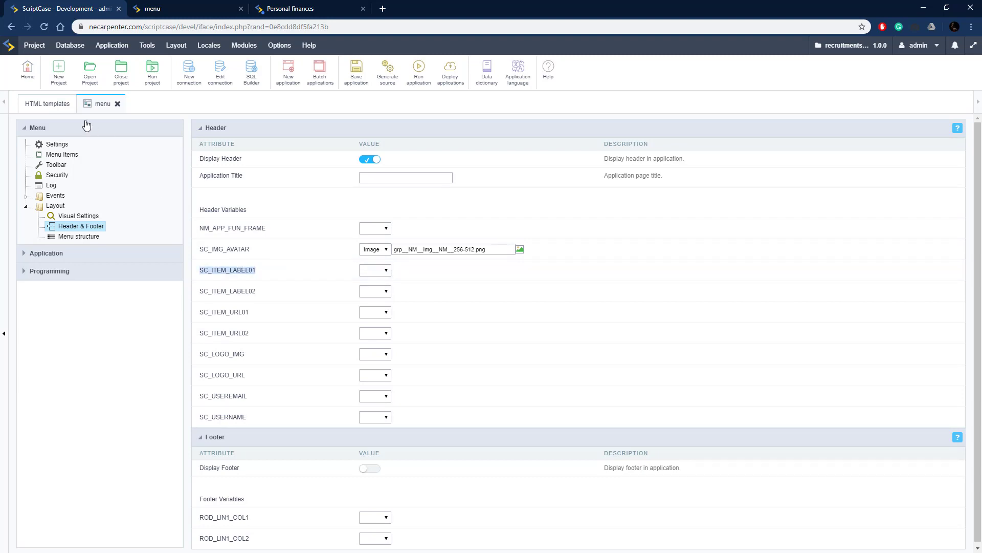
click(47, 103)
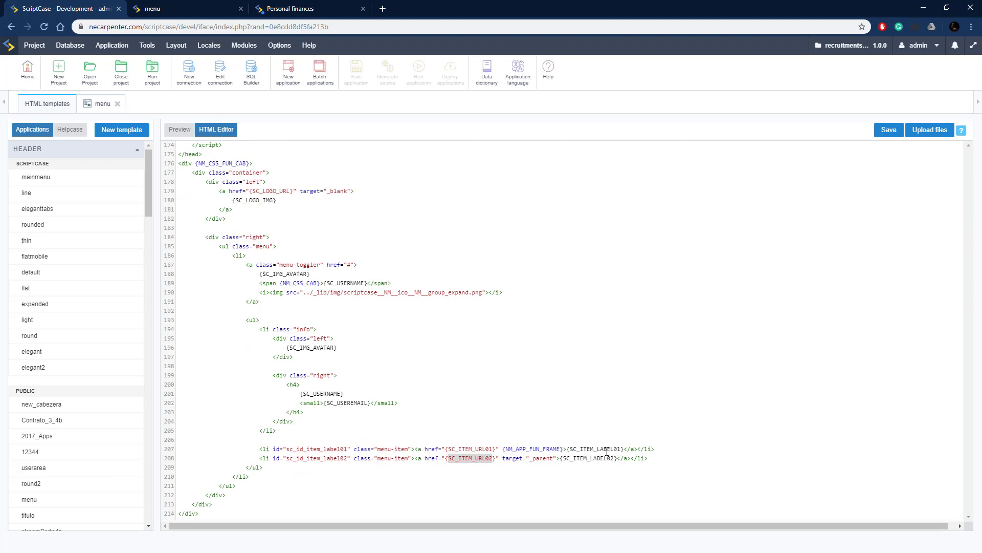
double_click(607, 449)
double_click(603, 457)
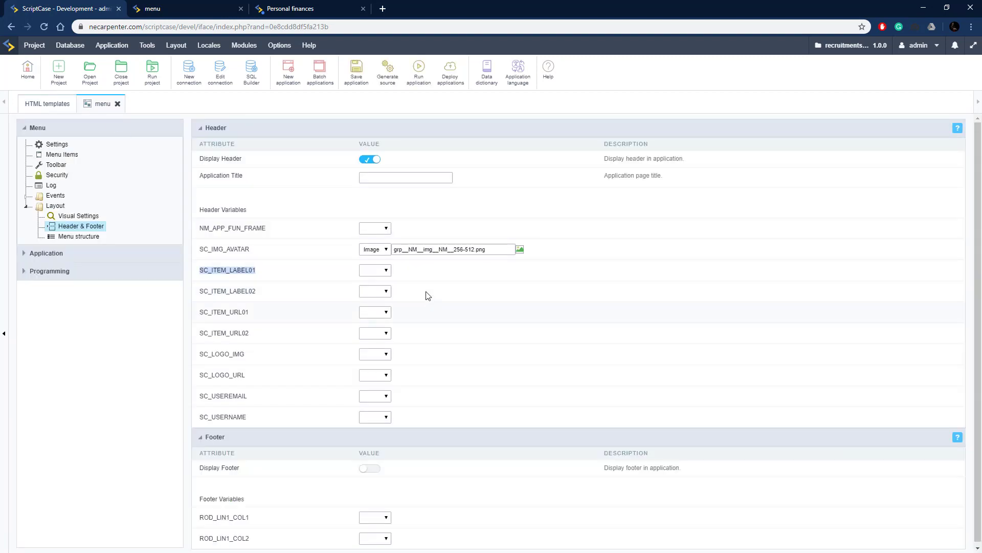
Step: Set SC_ITEM_LABEL01 to 'Change Password' and SC_ITEM_LABEL02 to 'Logout' as values
click(386, 272)
click(379, 312)
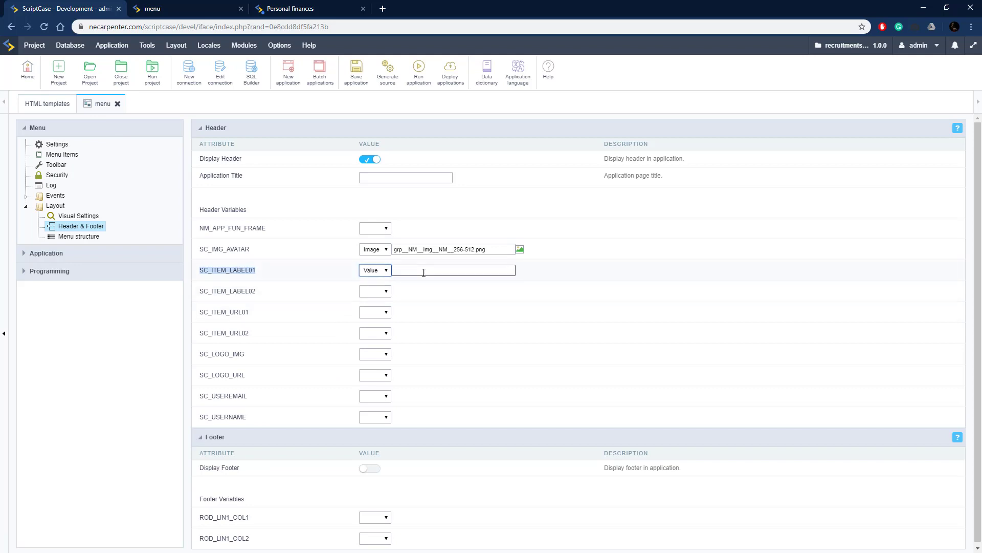
click(424, 270)
click(423, 290)
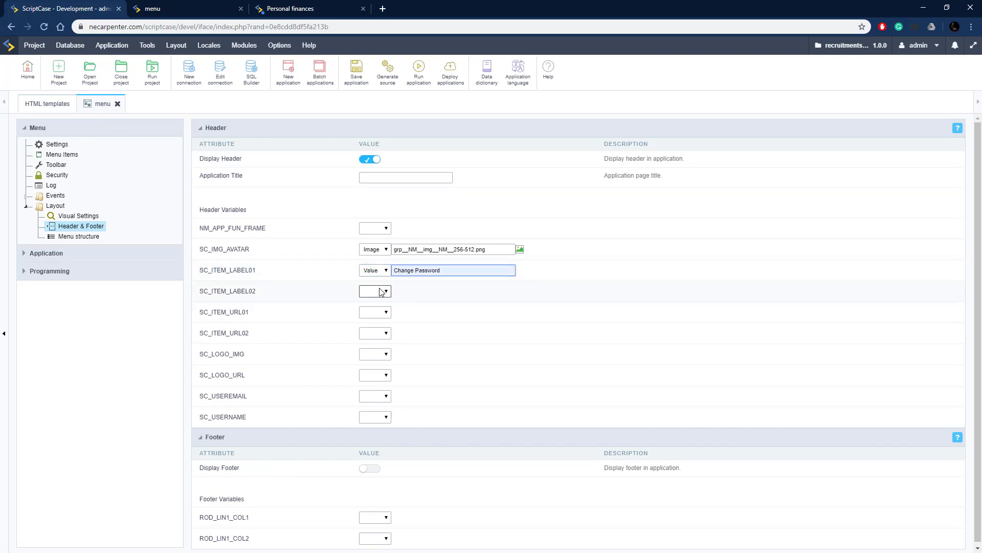
click(379, 290)
click(377, 332)
click(424, 292)
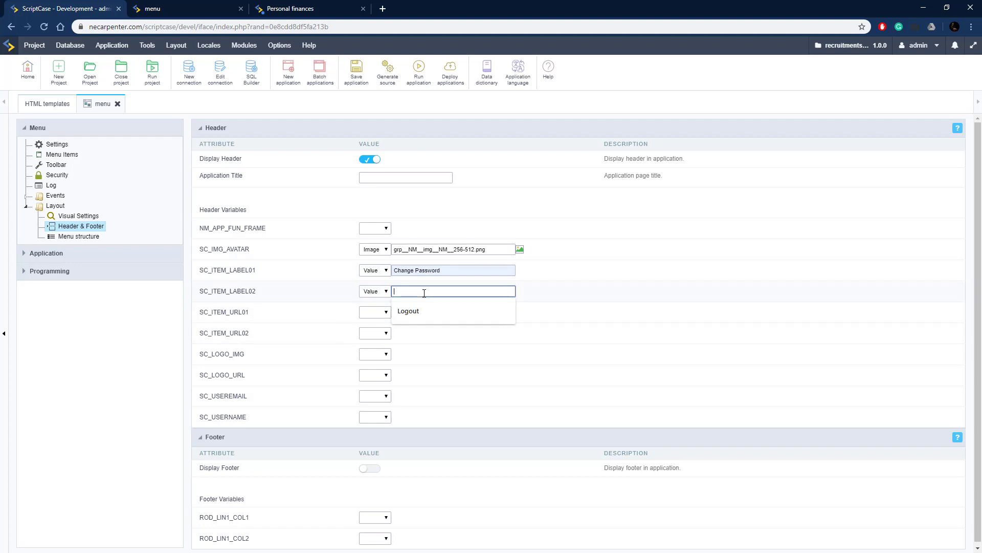
click(416, 310)
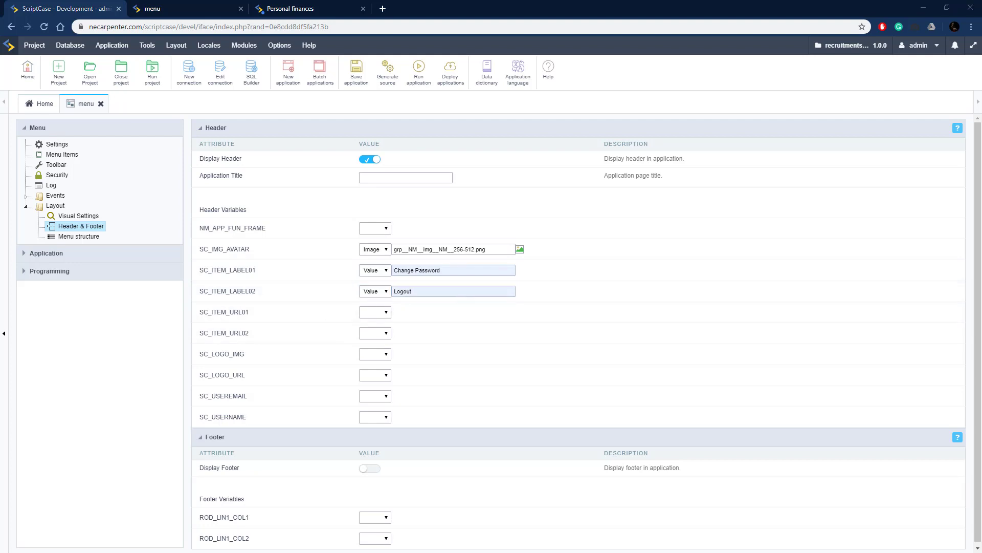
Step: Set SC_ITEM_URL01 to '../control_change_psw' and SC_ITEM_URL02 to '../login' as values
click(376, 312)
click(373, 354)
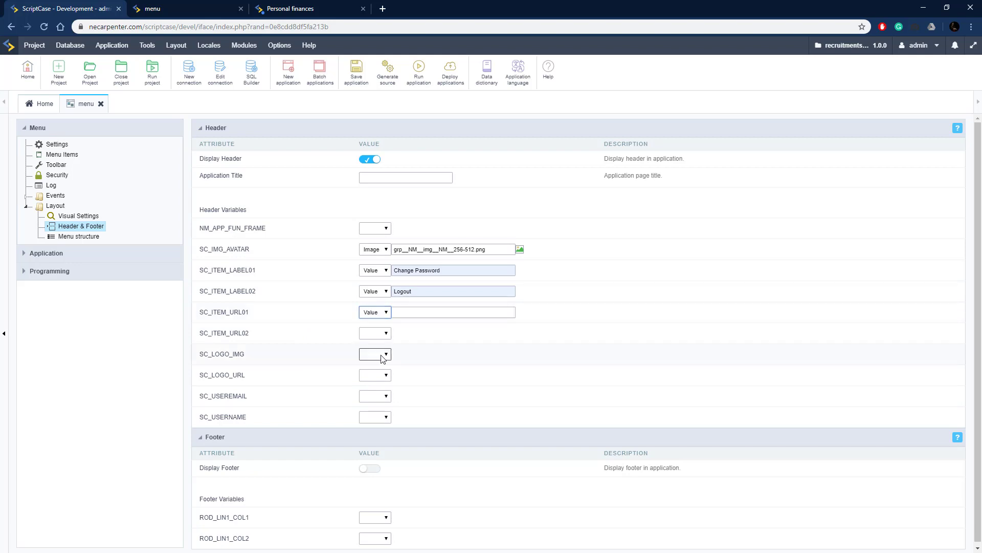
click(416, 313)
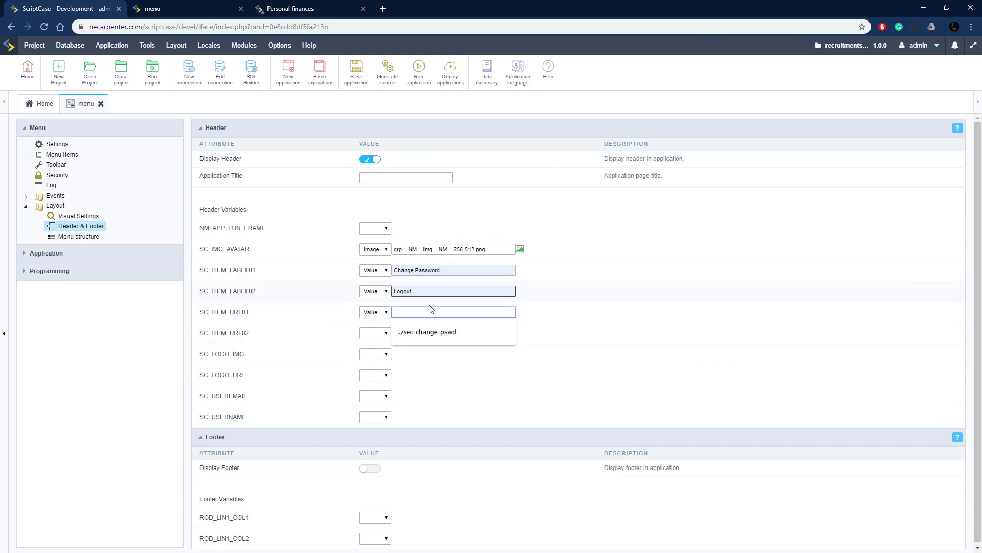
text(../control_change_psw)
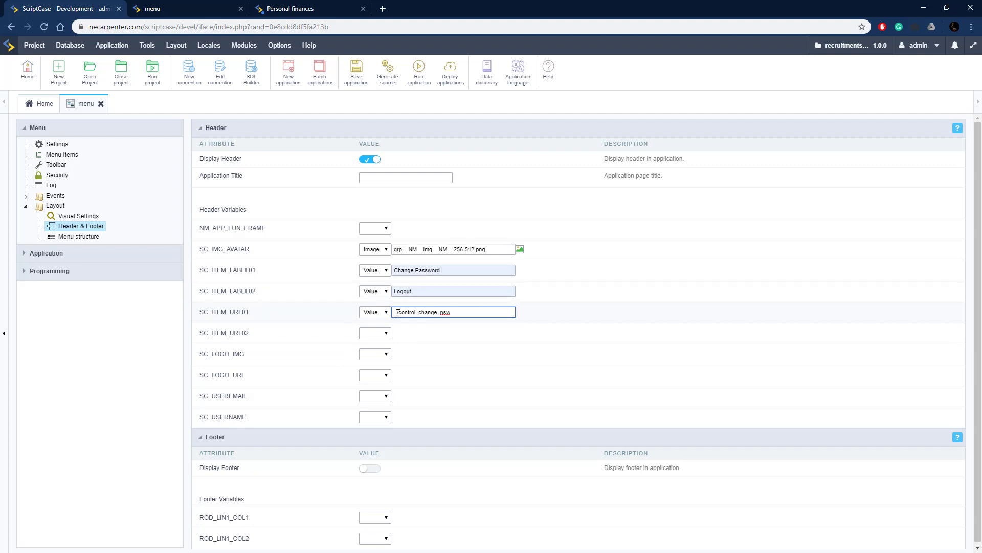
click(378, 334)
click(369, 376)
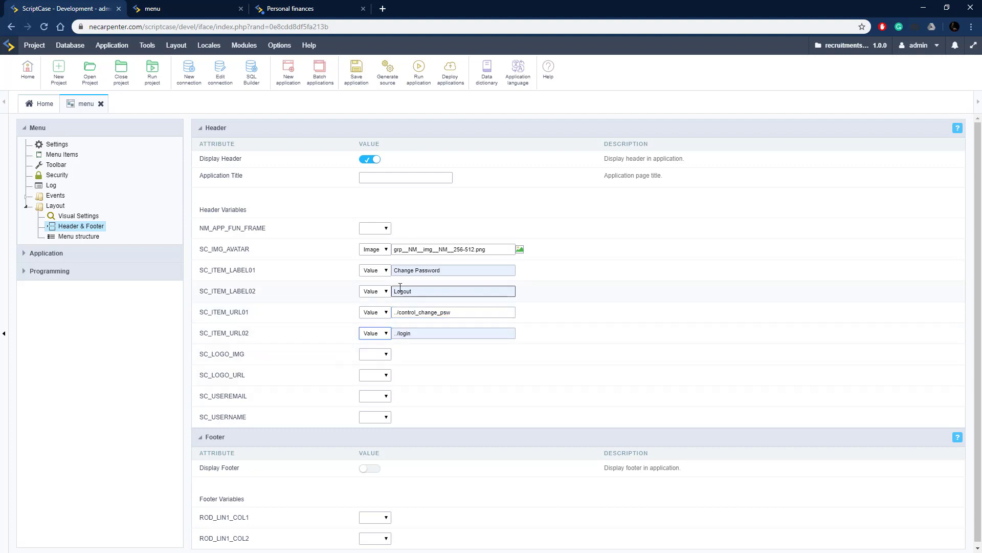
drag(394, 291, 412, 291)
click(415, 333)
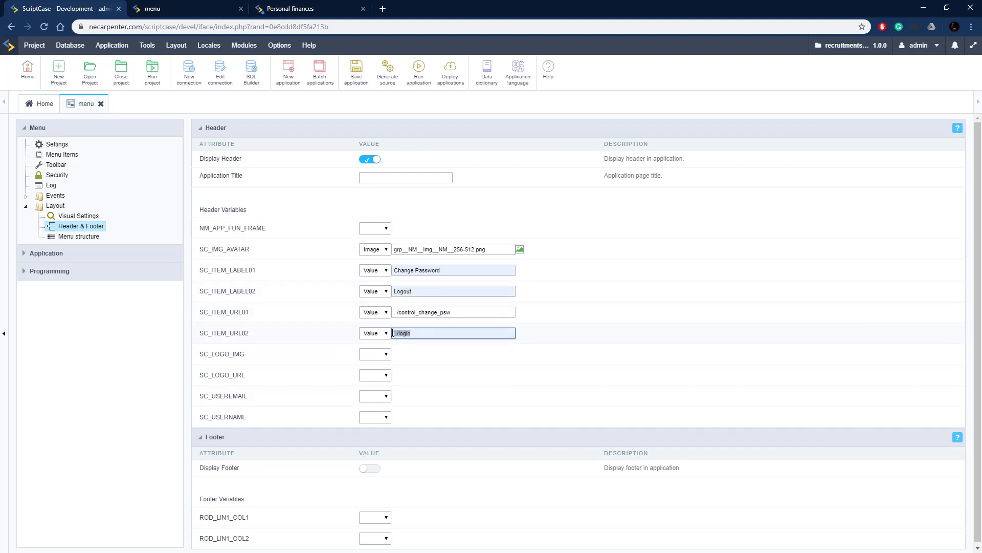
click(302, 354)
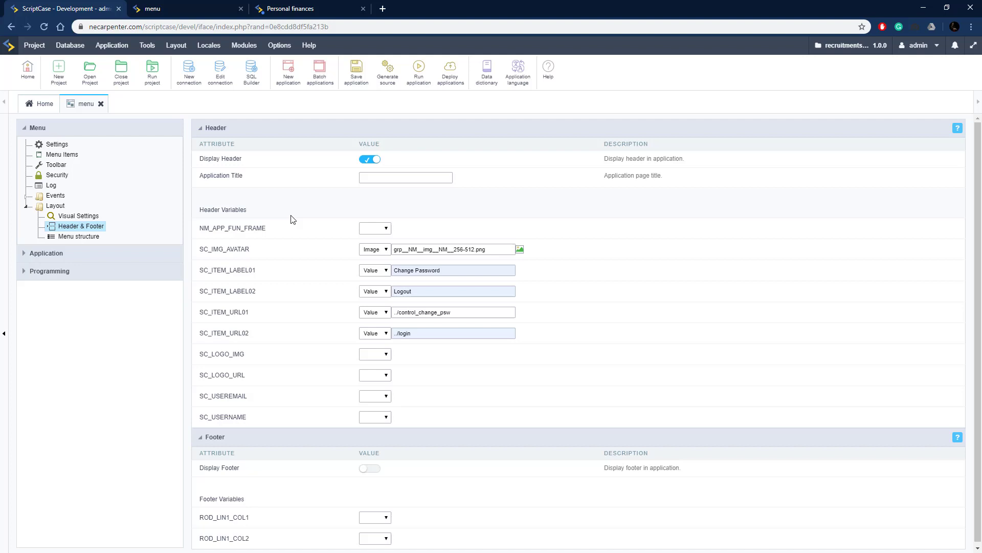
Step: Save and run the menu, check the avatar dropdown's Change Password and Logout items
click(357, 92)
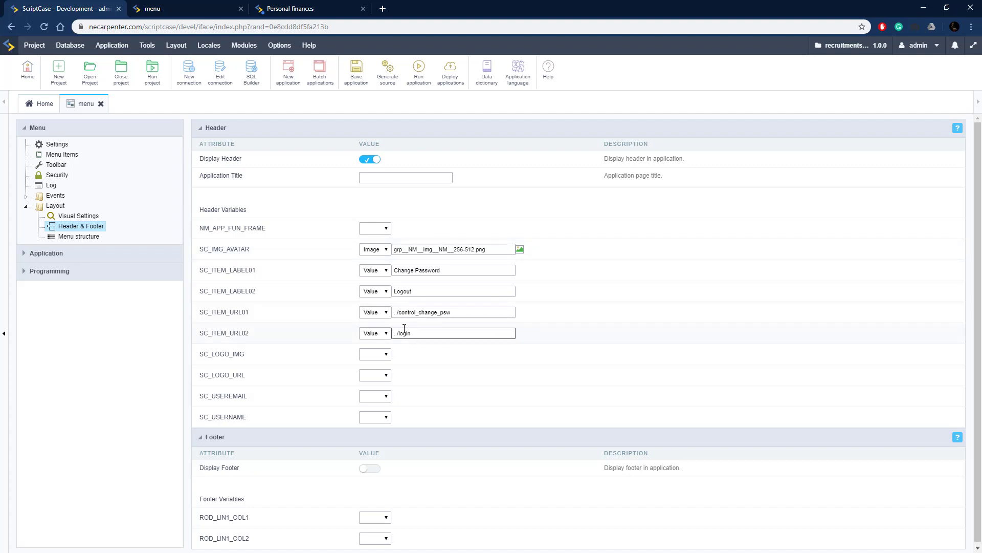
click(415, 63)
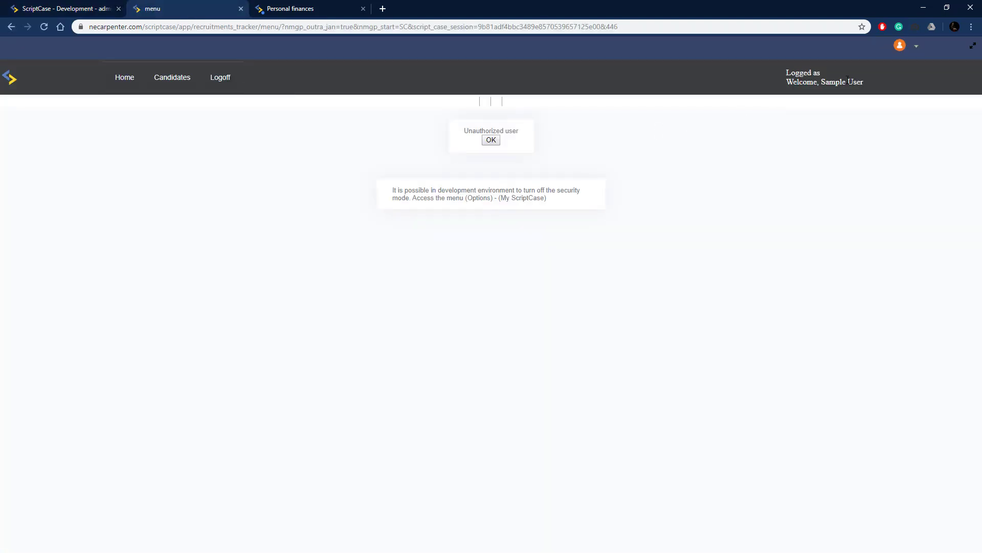
click(900, 45)
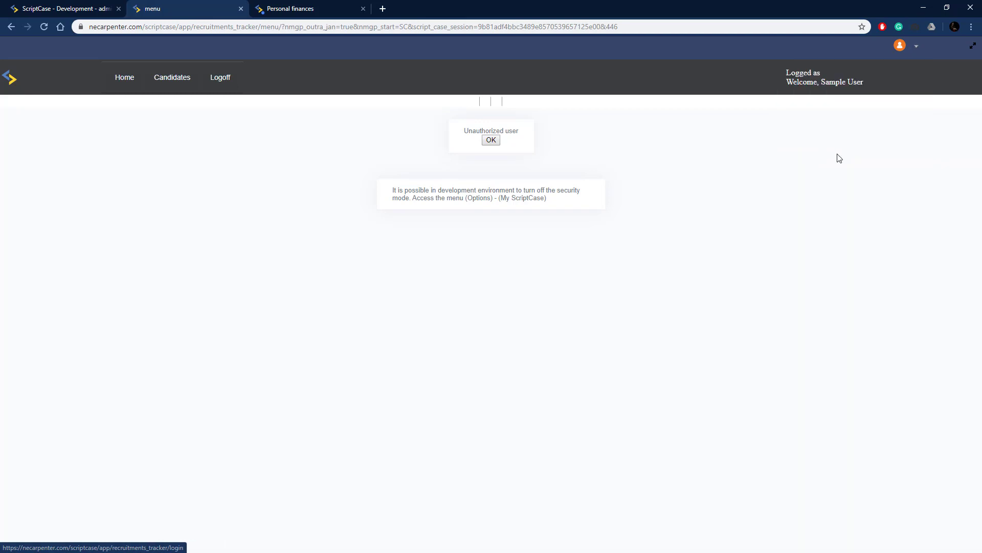
click(52, 4)
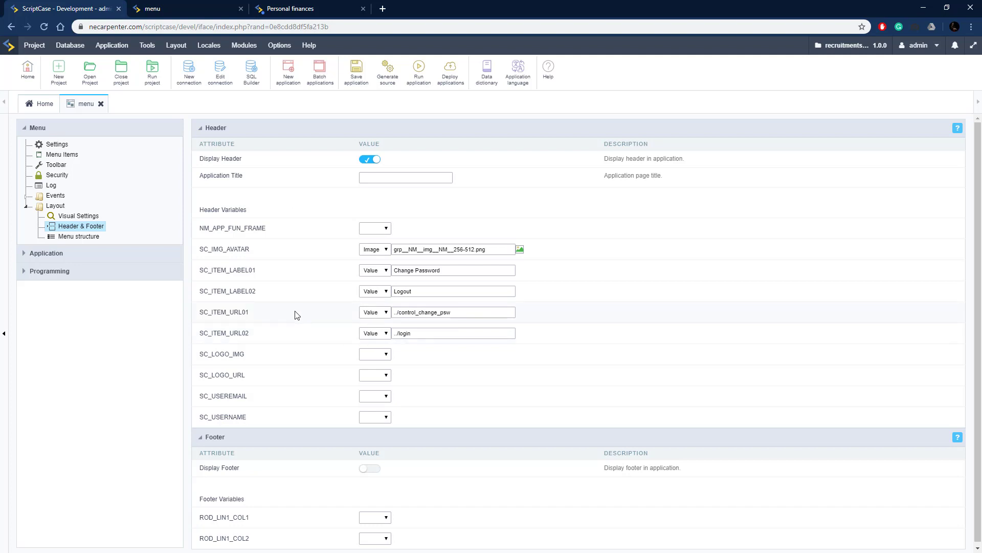
Step: Set SC_LOGO_IMG to Image using download.png from the project images
click(153, 8)
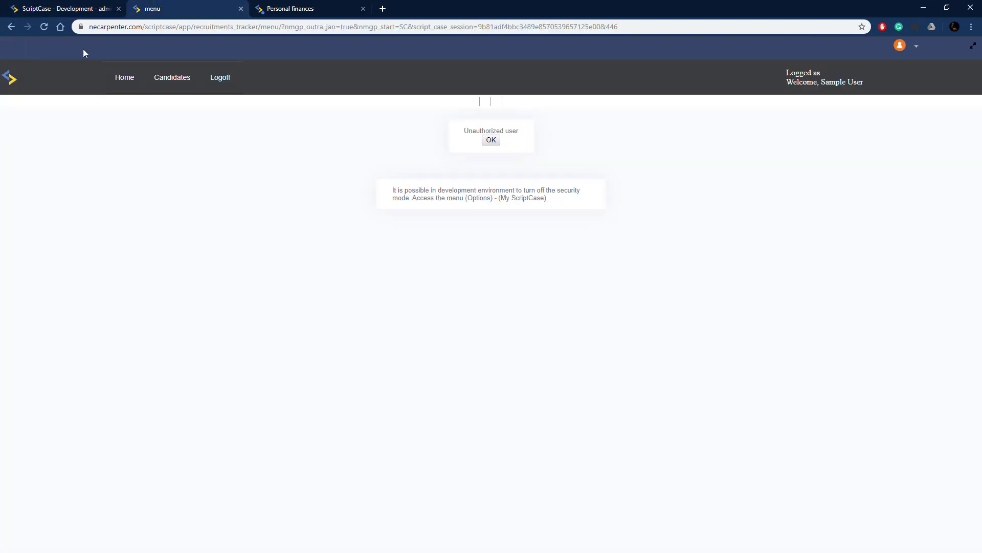
click(69, 5)
click(379, 354)
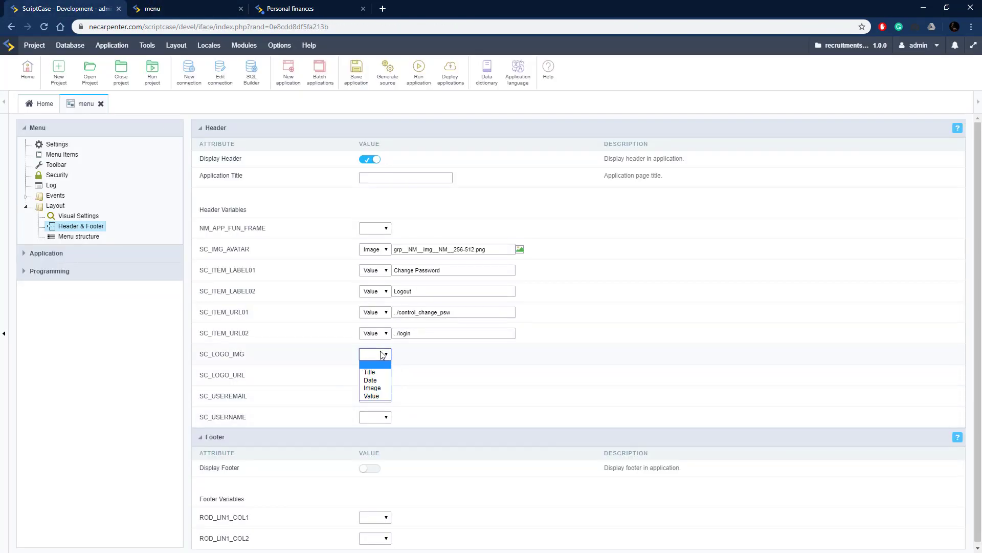
click(375, 388)
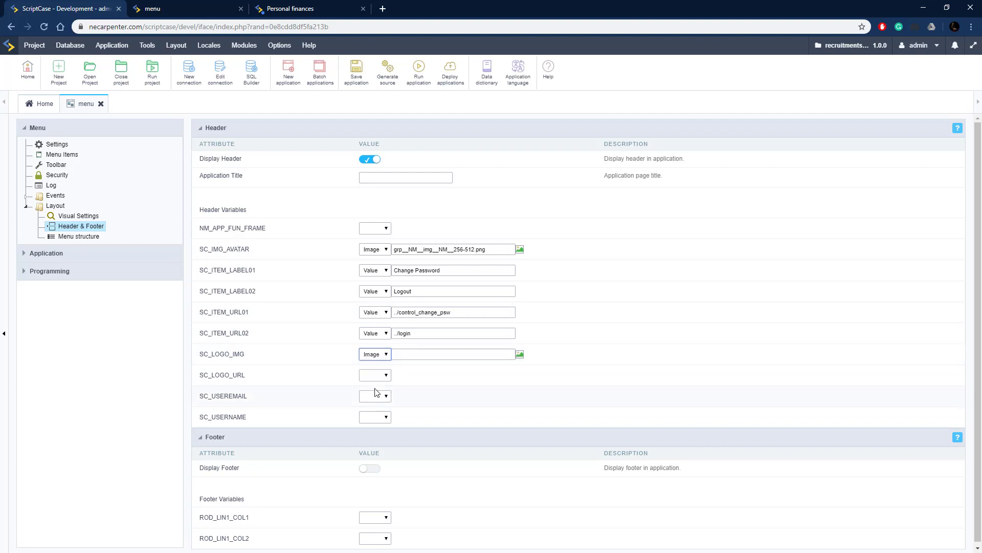
click(519, 354)
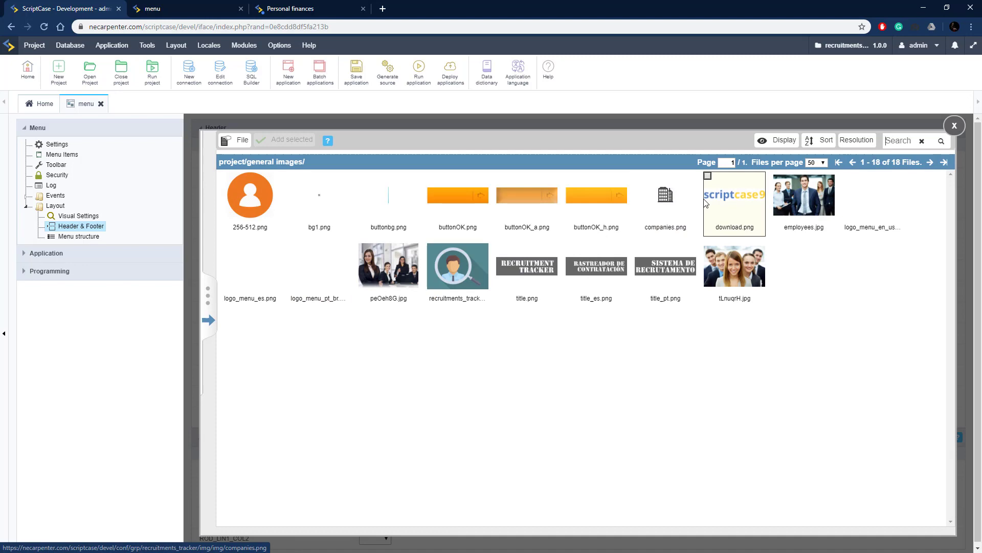
click(708, 176)
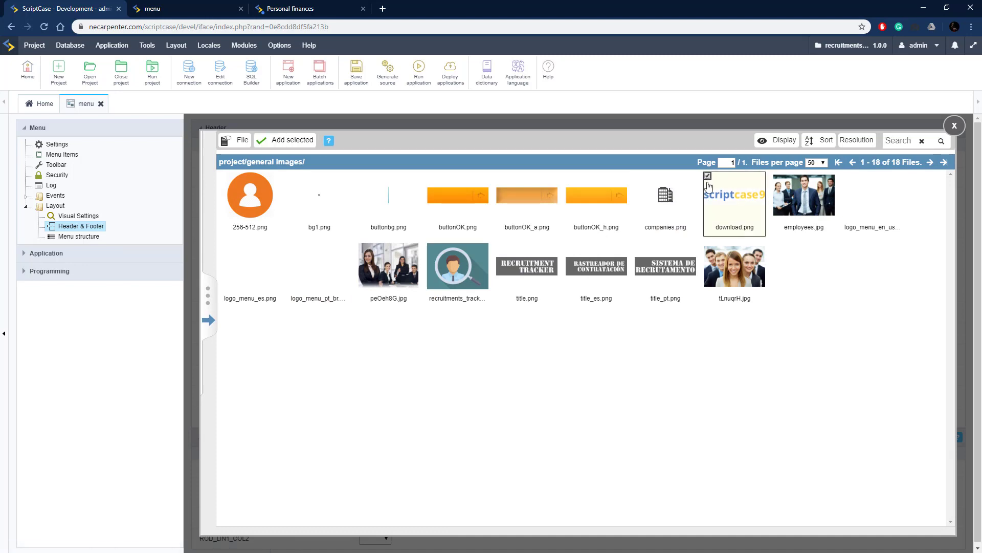
click(297, 144)
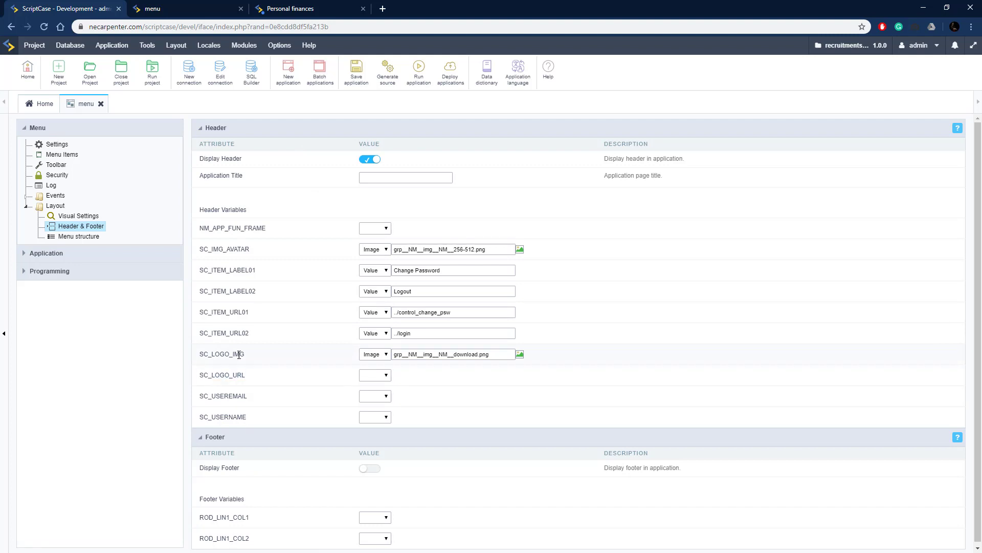
click(375, 375)
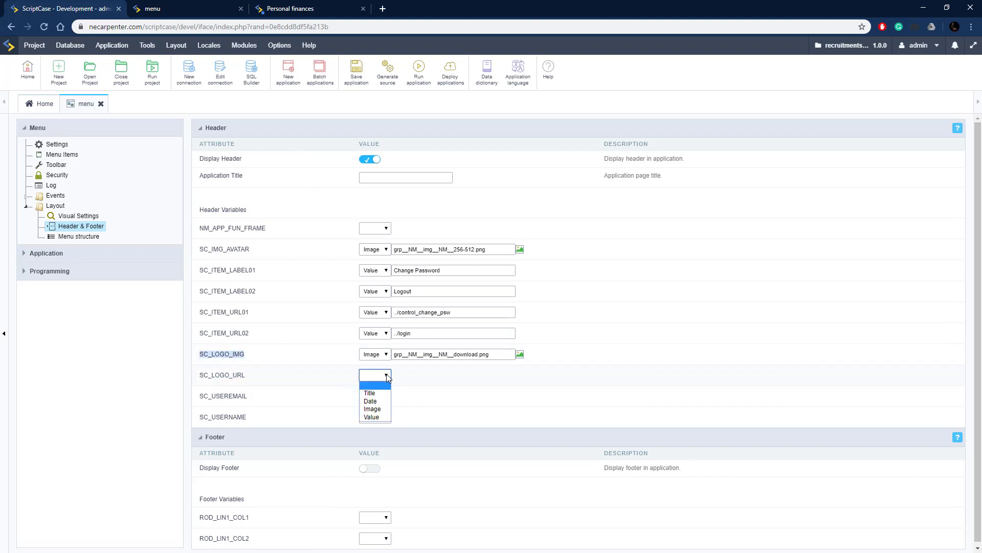
click(379, 418)
click(415, 375)
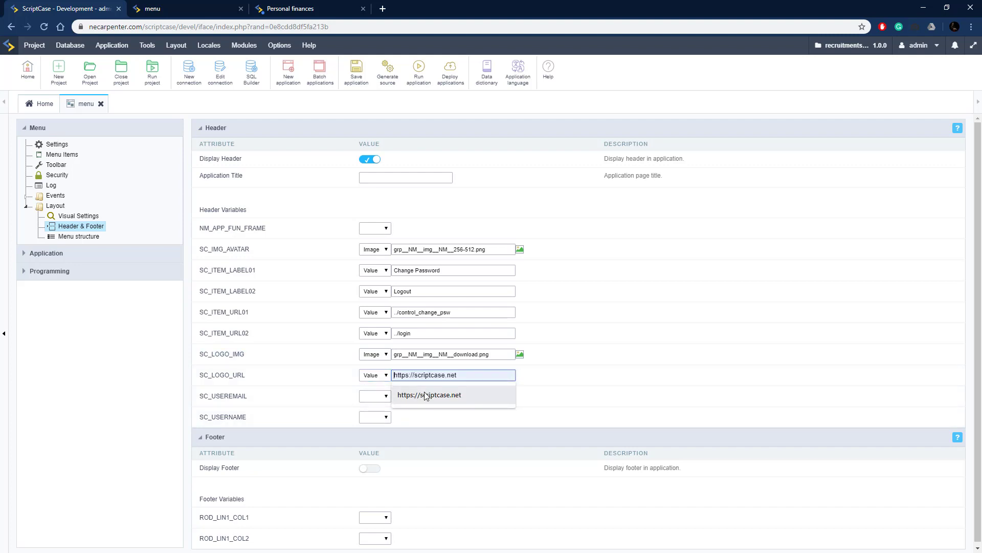
click(426, 396)
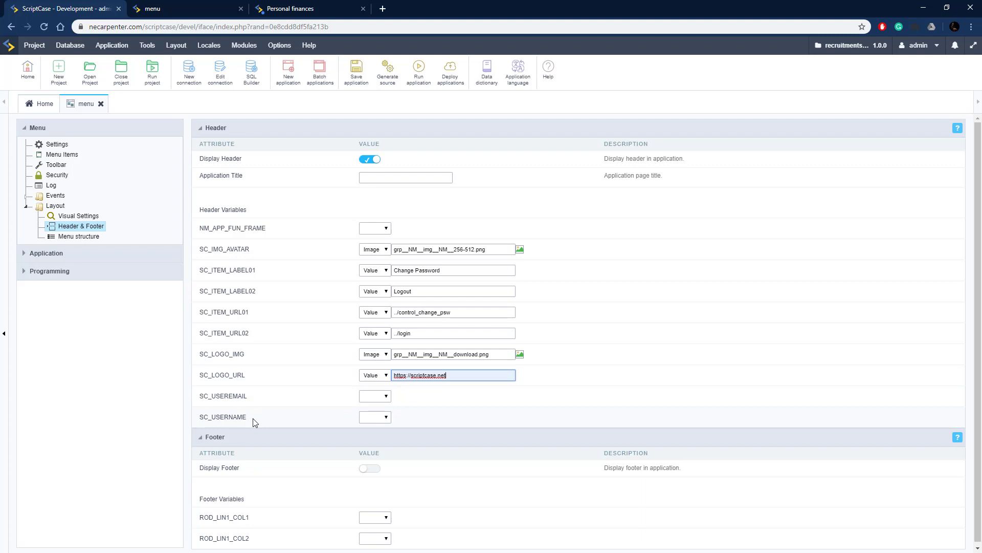
Step: Rerun the menu, check the scriptcase9 logo and user dropdown, then close the extra tabs
click(419, 72)
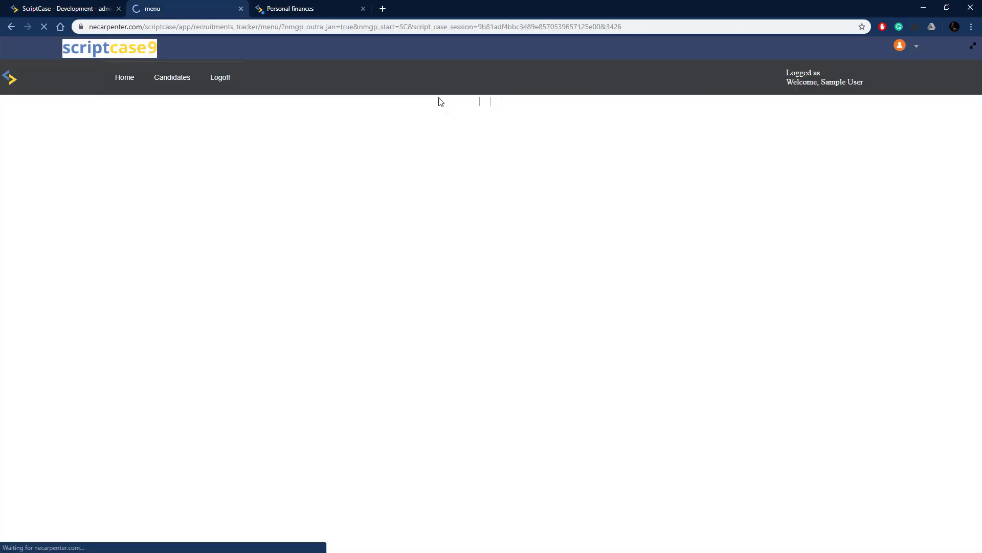
click(900, 45)
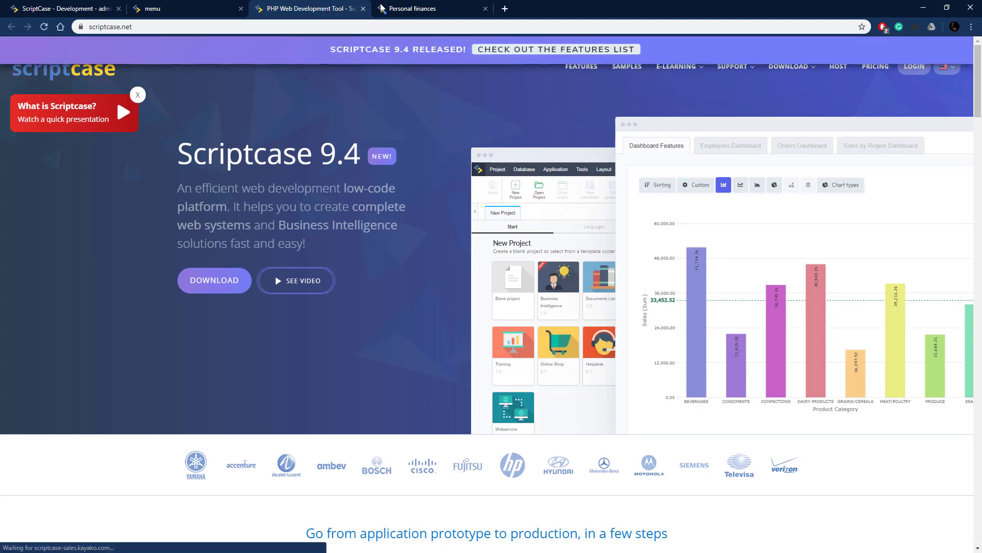
click(362, 8)
click(362, 9)
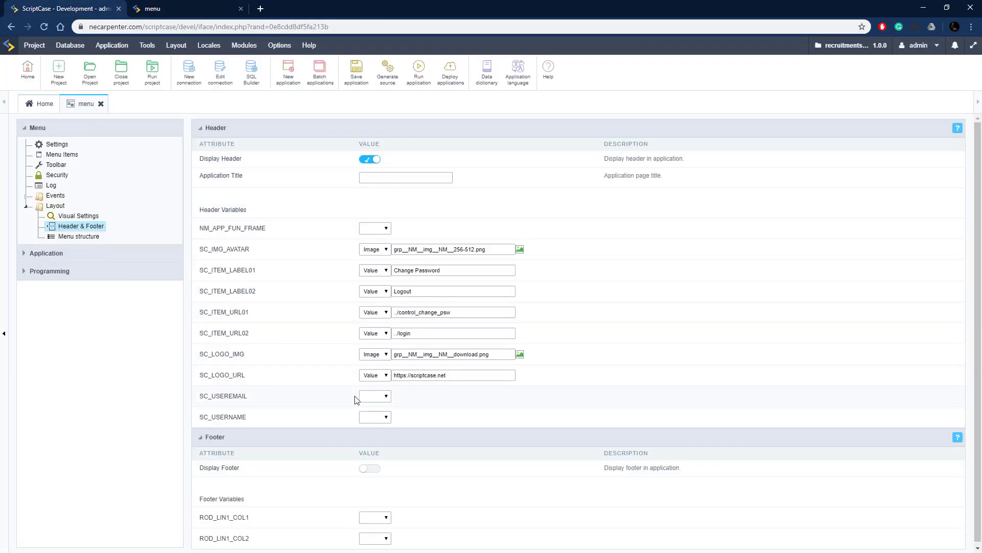
Step: Set SC_USEREMAIL to a fixed text email value
click(374, 398)
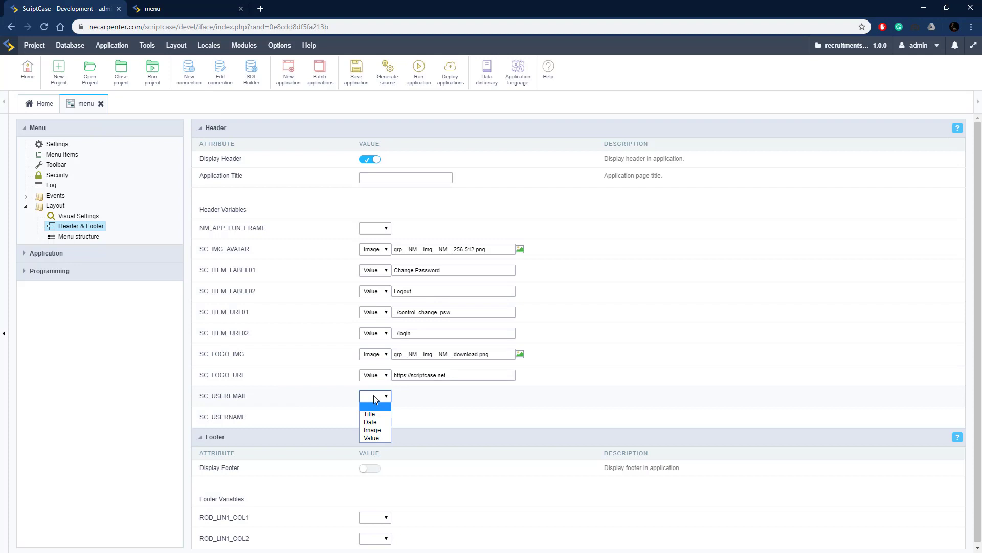
click(372, 436)
click(407, 397)
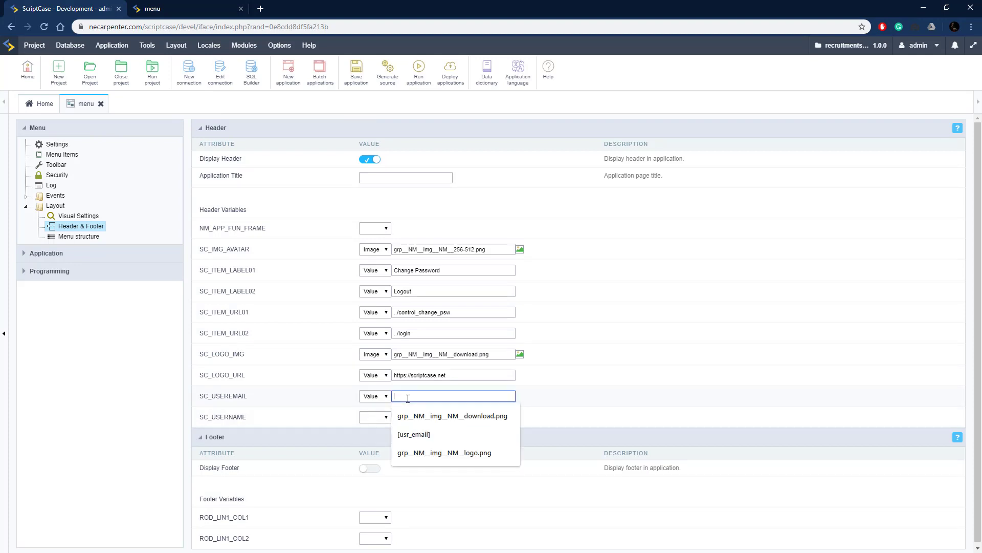
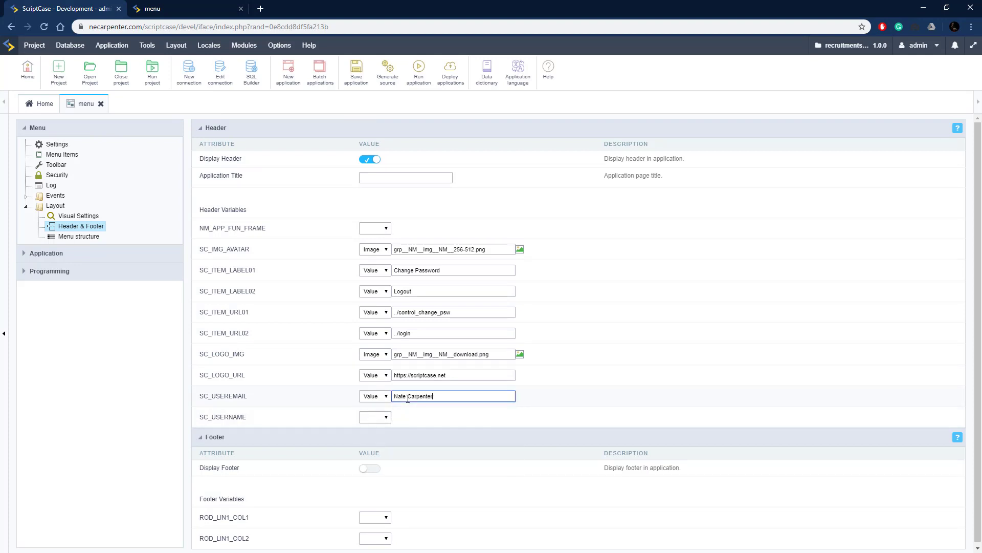
key(ctrl+a)
text(necarpenter)
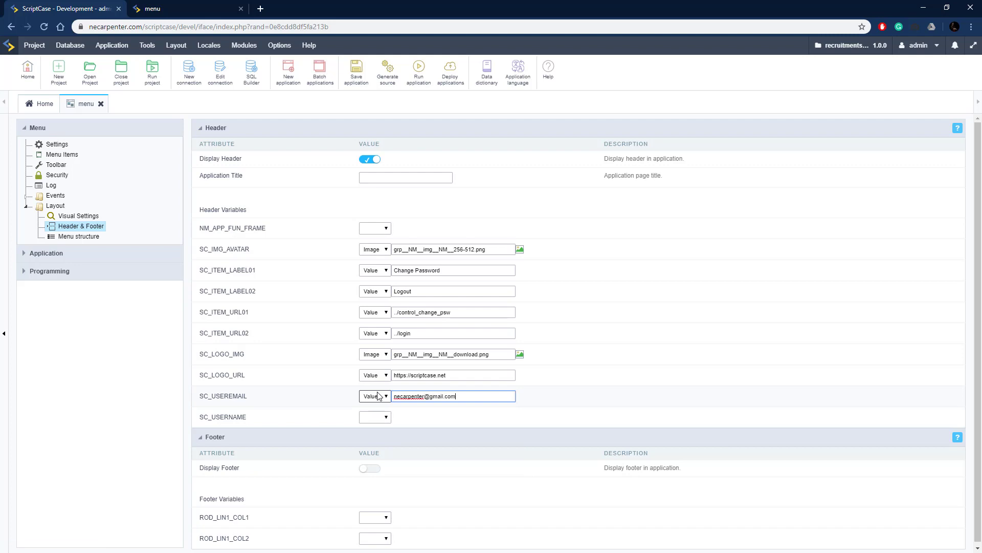
Step: Set SC_USERNAME to the fixed text value Nate
click(377, 418)
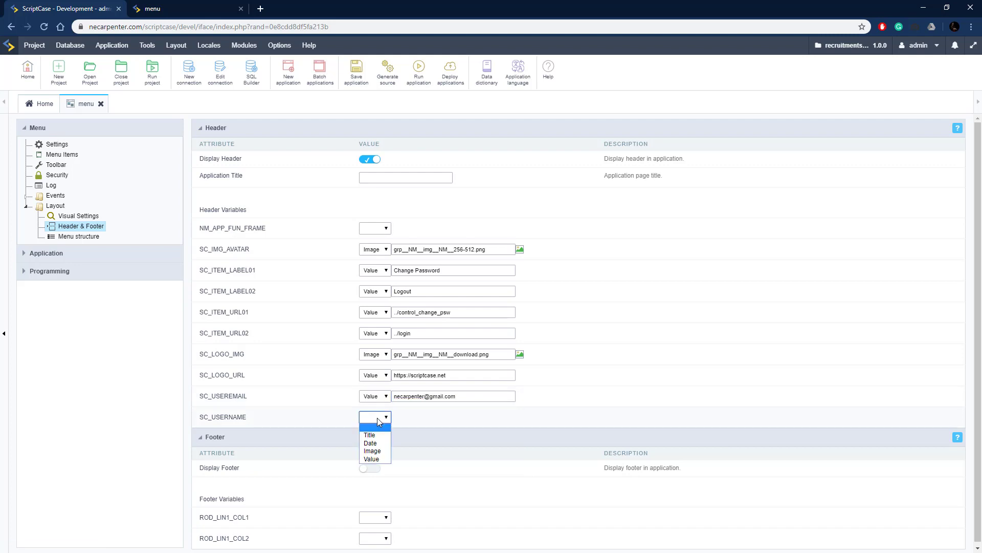
click(369, 460)
click(436, 418)
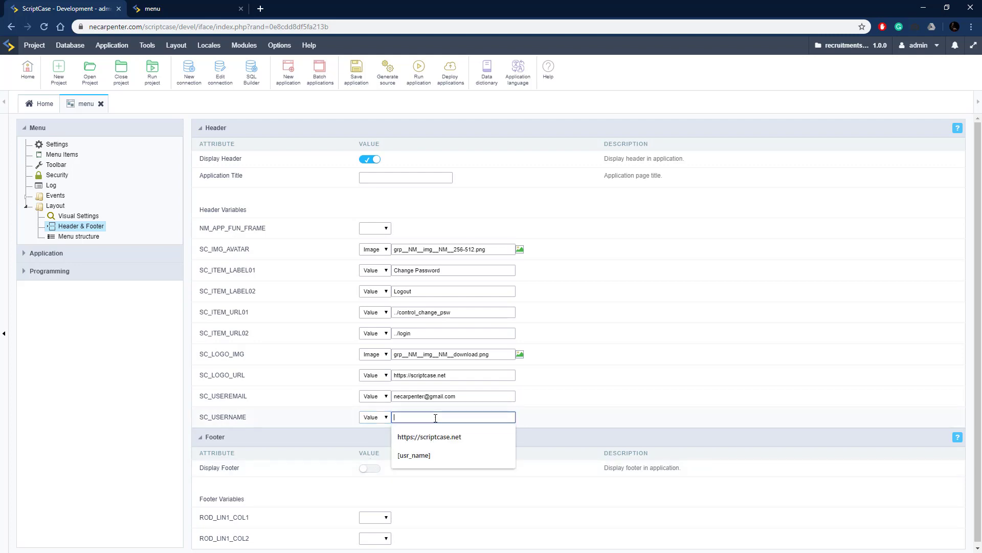
text(Nate)
click(589, 404)
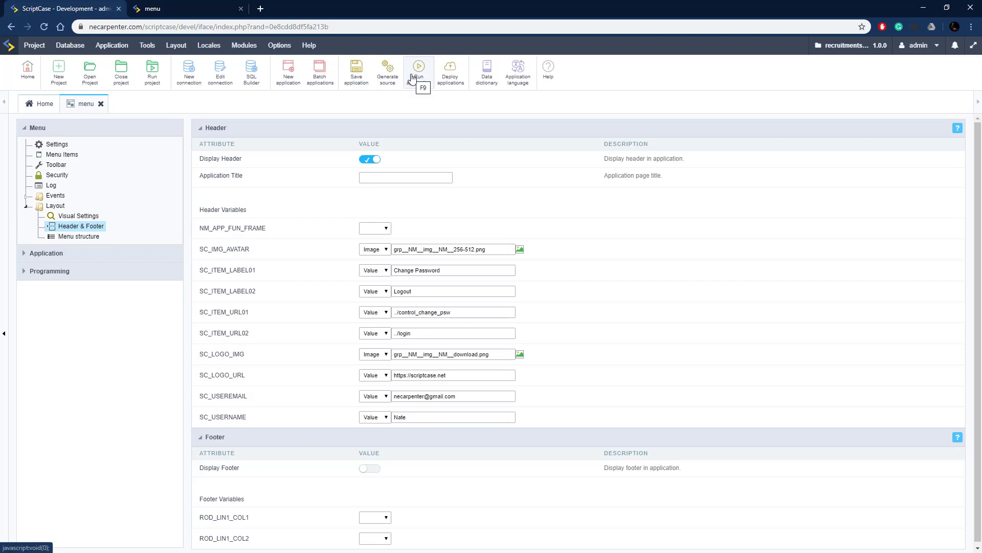
Step: Run the menu application and log out from the header user menu
click(412, 79)
click(906, 46)
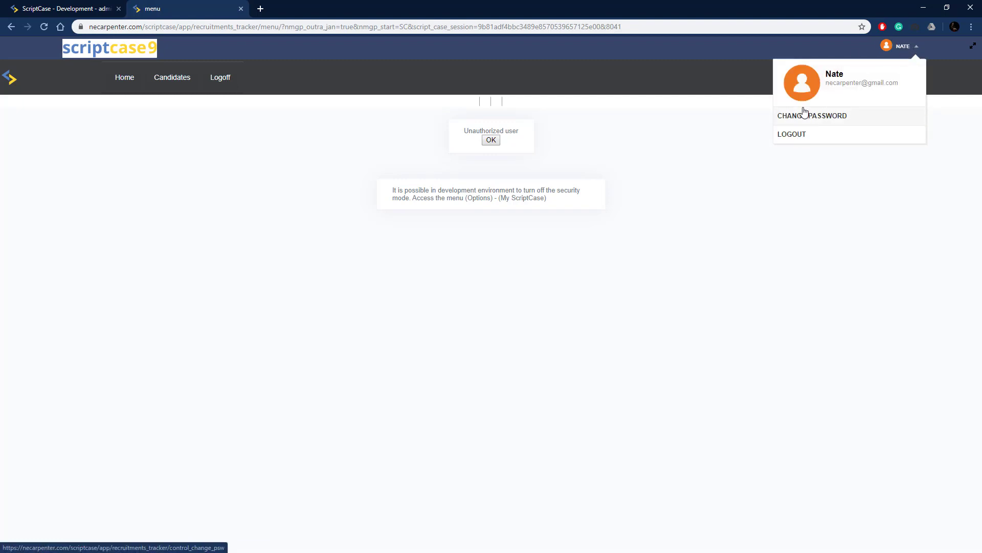
click(794, 136)
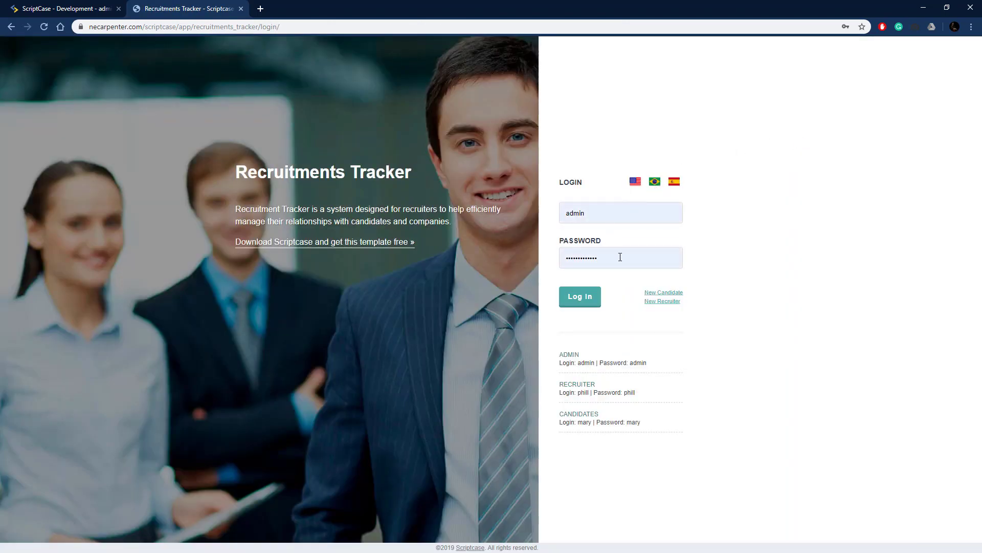
Step: Log back in as admin and open Change Password from the account menu
drag(620, 256, 557, 252)
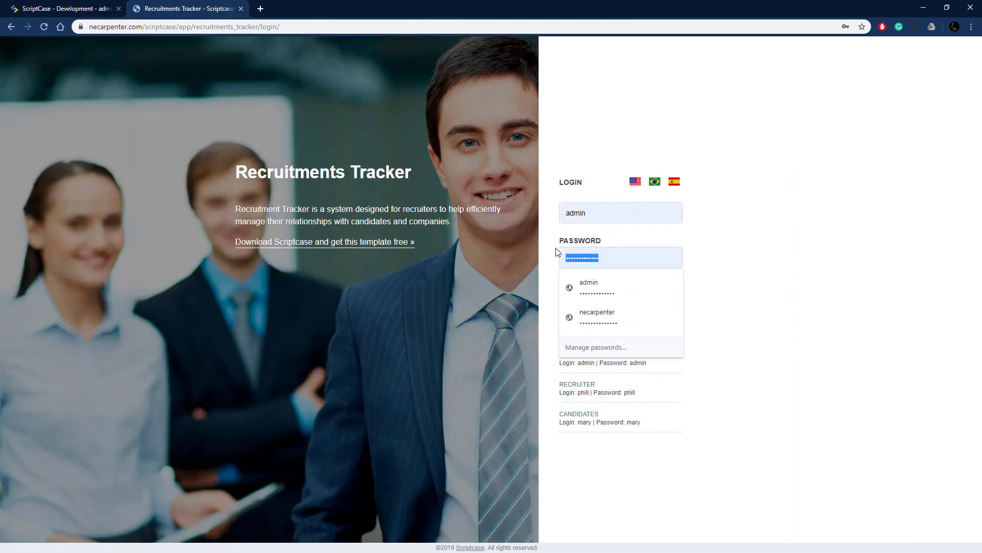
text(admin)
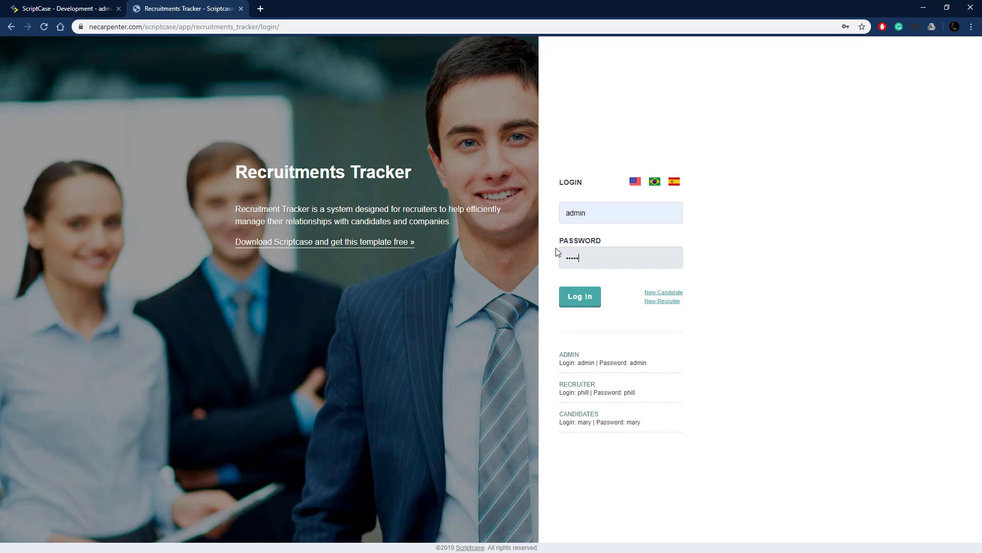
click(568, 290)
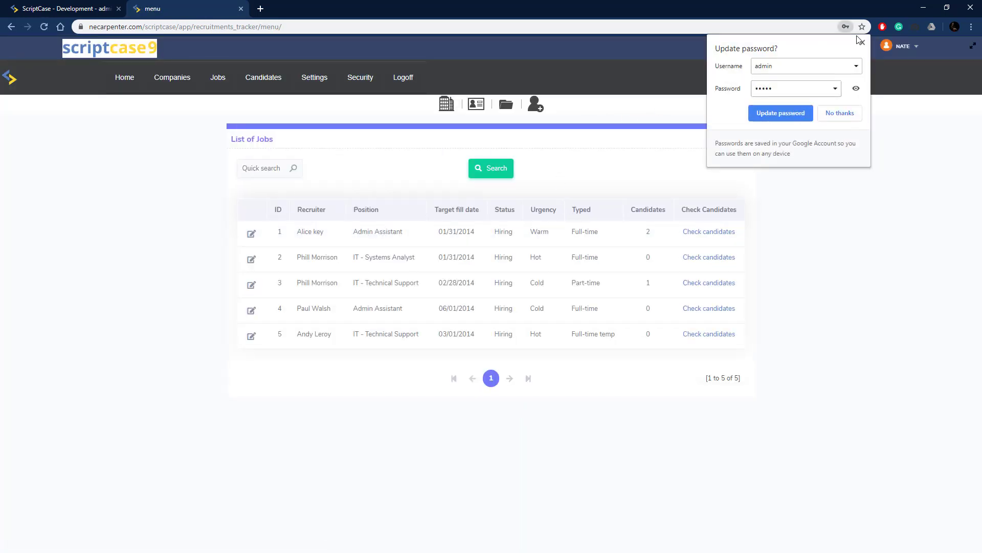
click(860, 44)
click(902, 46)
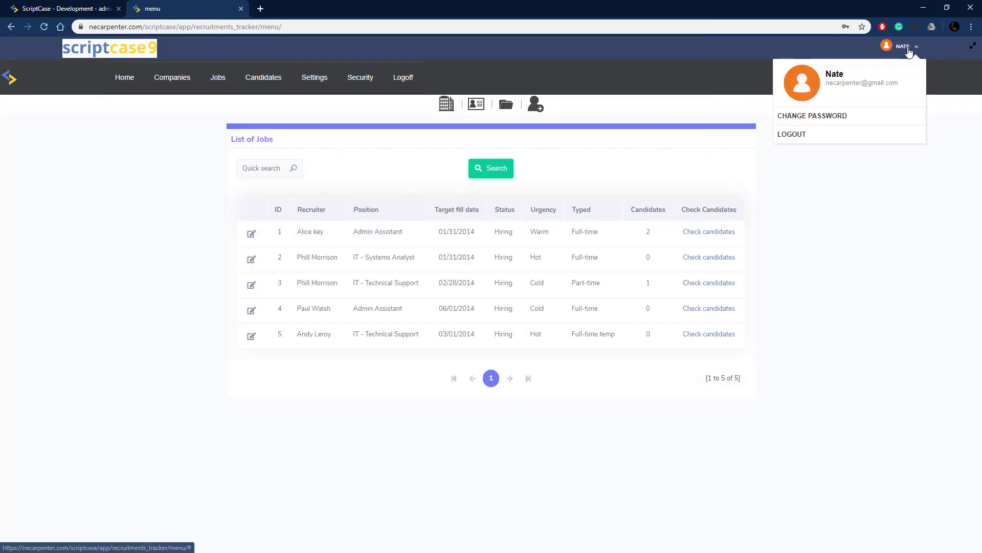
click(823, 121)
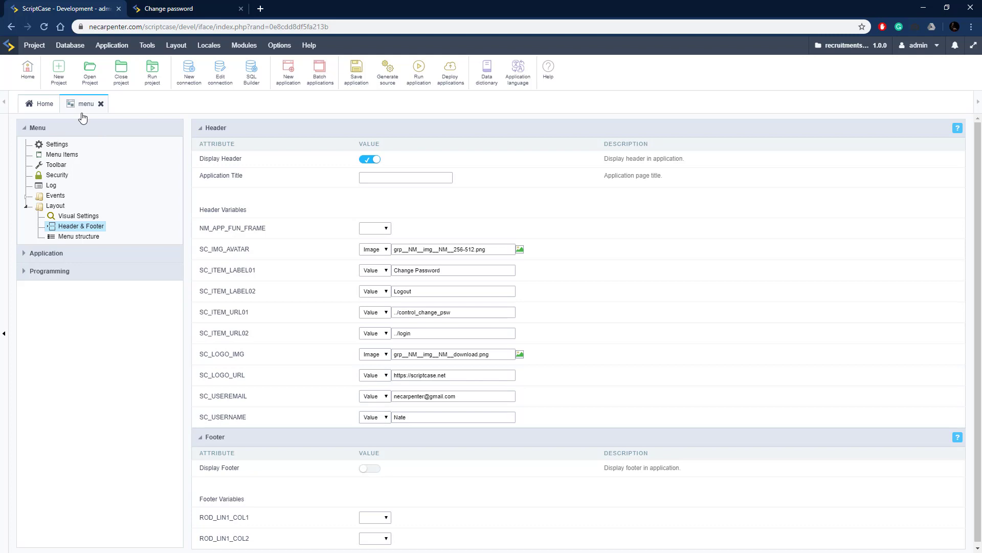
Step: Open the login application's onValidate event code from the project Home
click(37, 105)
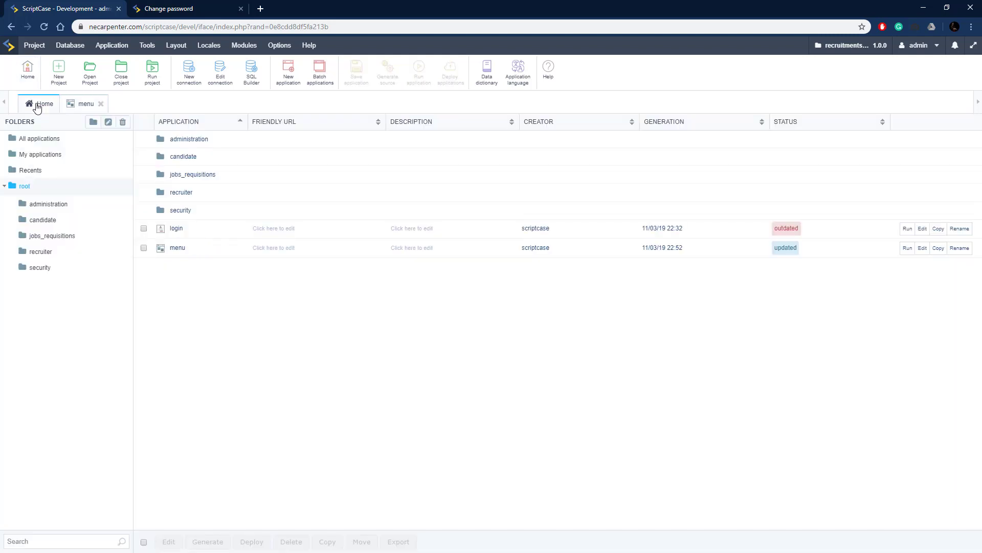
click(177, 232)
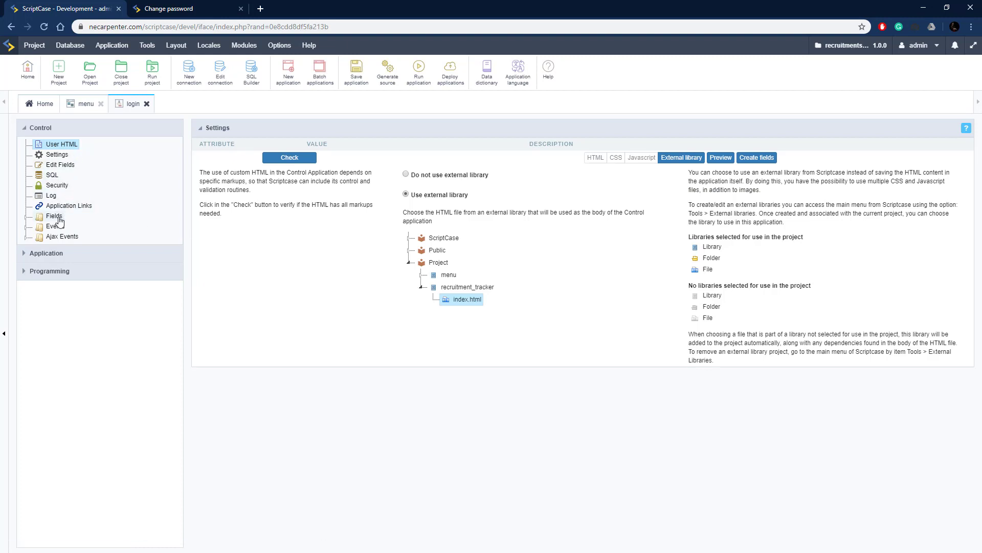
click(56, 226)
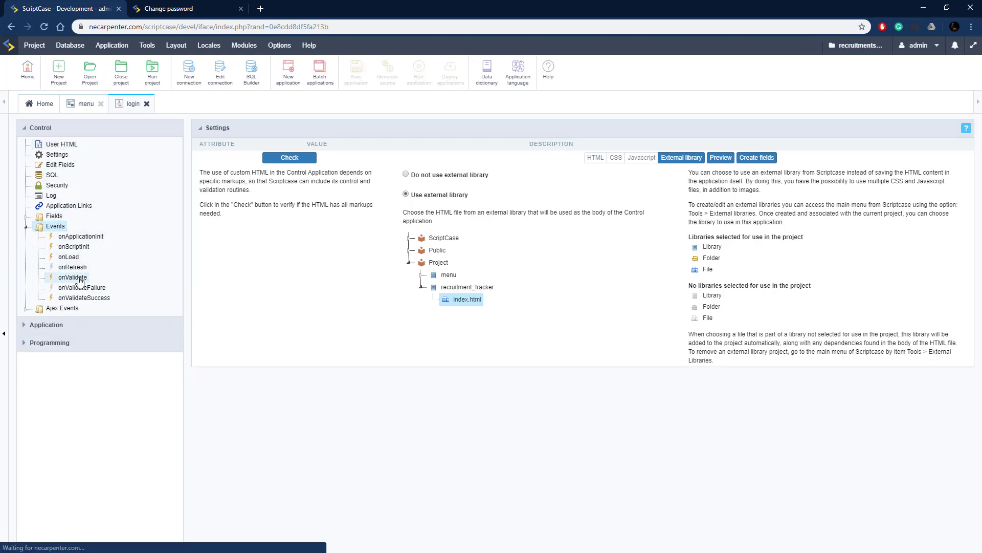
click(78, 279)
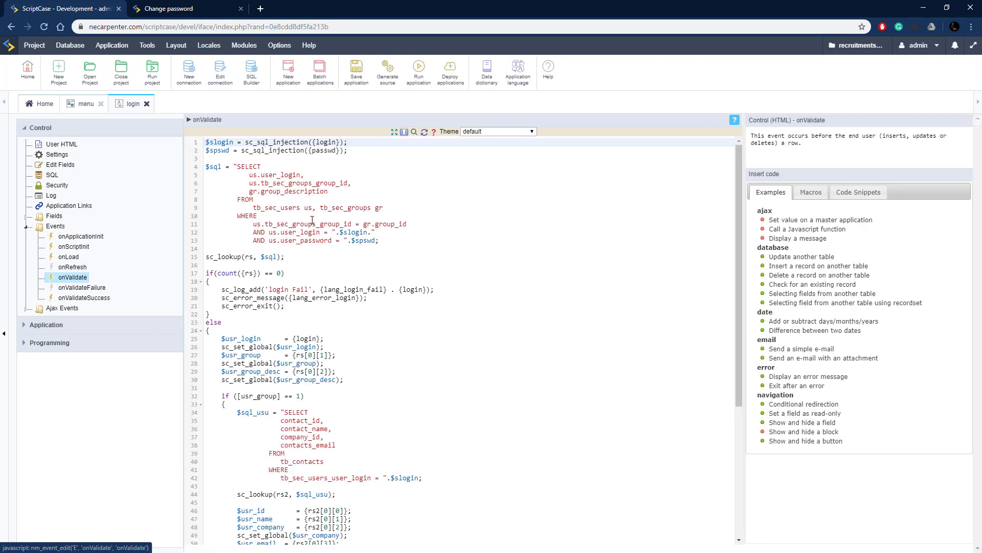
Step: Inspect the onValidate code for $usr_login, tb_contacts, contacts_email and $usr_email
click(352, 241)
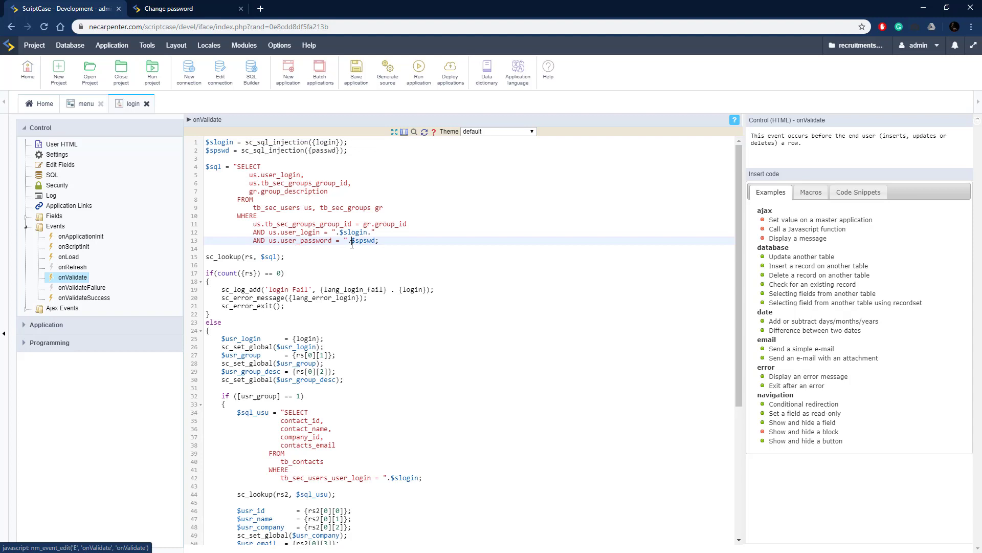
double_click(252, 272)
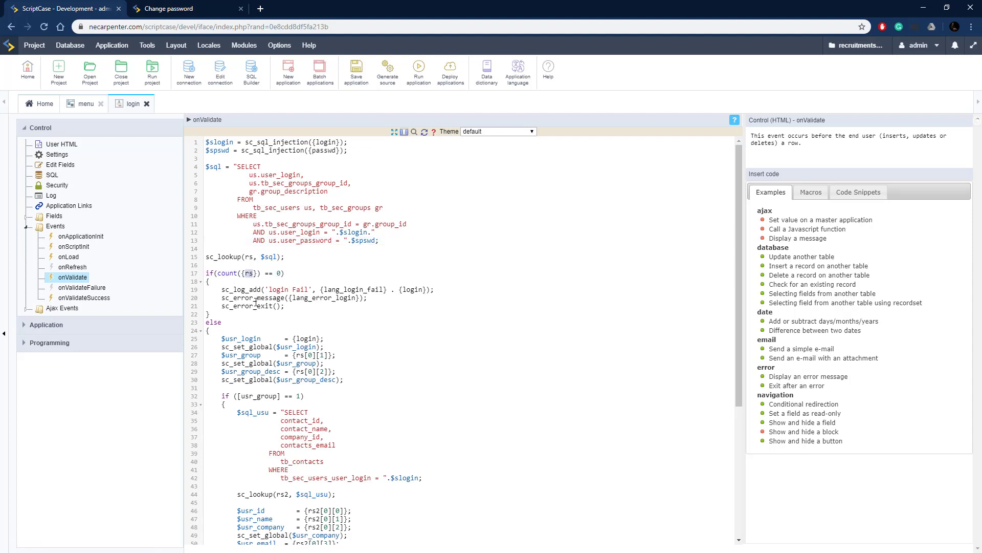
scroll(256, 302, down, 1)
scroll(257, 284, down, 1)
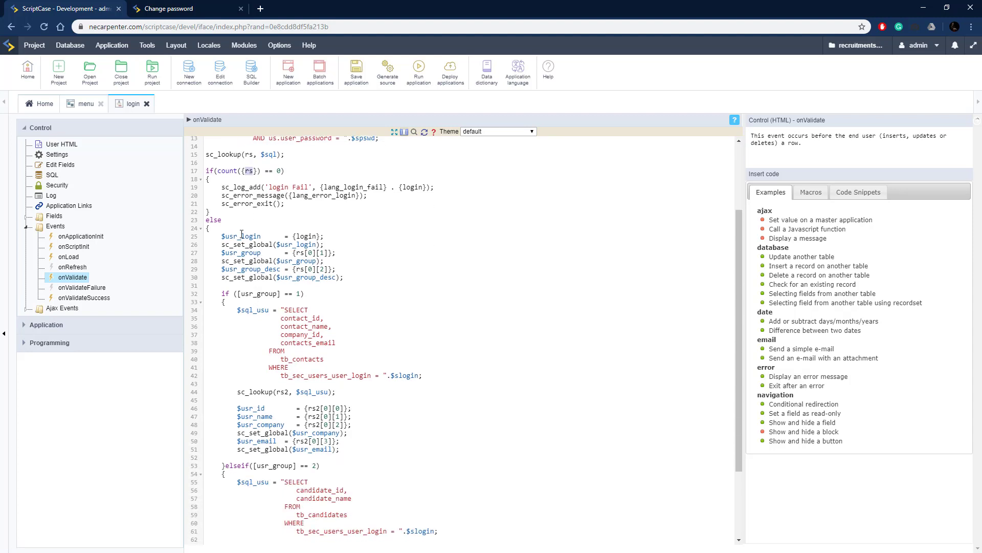
double_click(242, 235)
double_click(307, 236)
scroll(314, 236, up, 2)
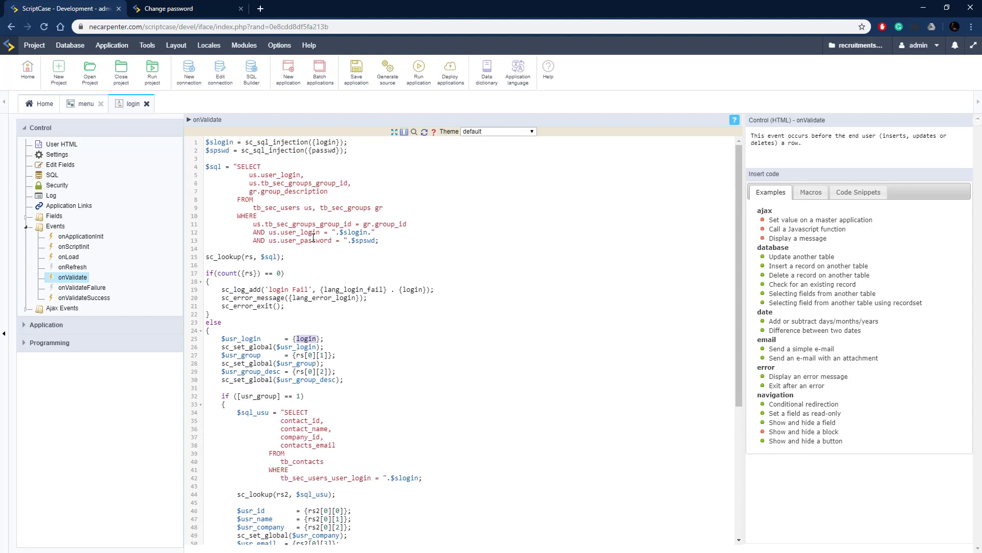
double_click(327, 142)
scroll(330, 319, down, 3)
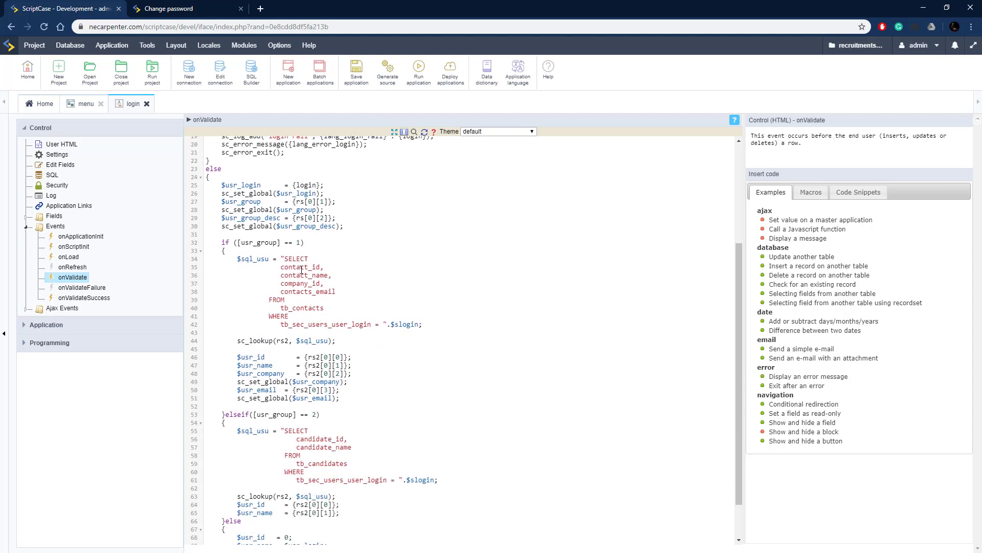
double_click(298, 308)
double_click(308, 293)
click(302, 392)
double_click(304, 398)
Step: Replace the fixed email and Nate with [usr_email] and [usr_login], then rerun the menu
click(75, 107)
triple_click(464, 398)
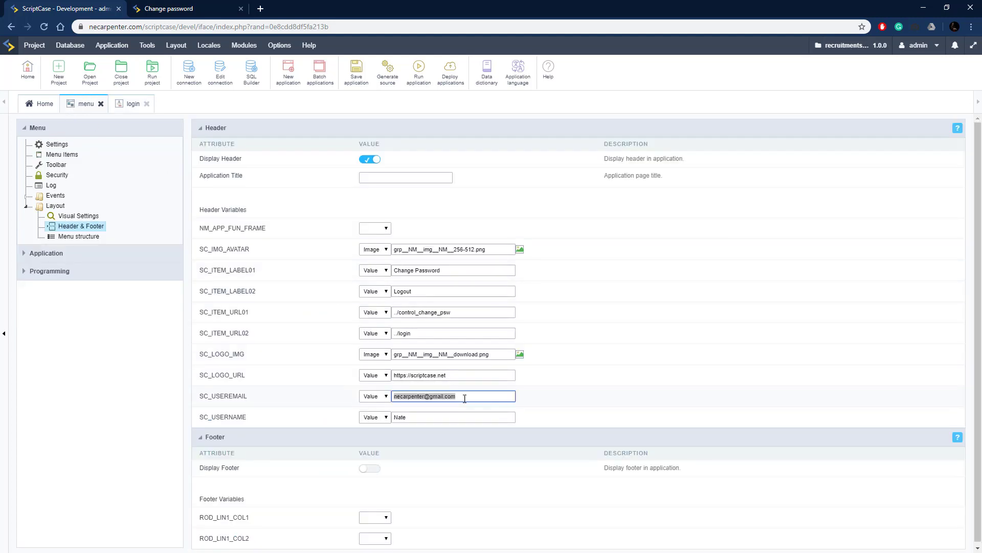
text([)
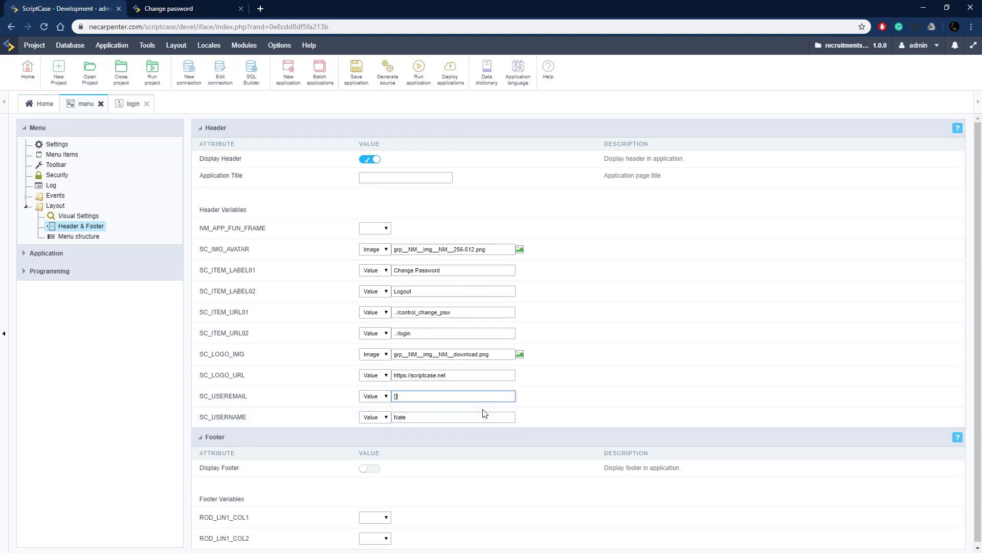
text(usr_email)
text(])
click(418, 416)
key(ctrl+a)
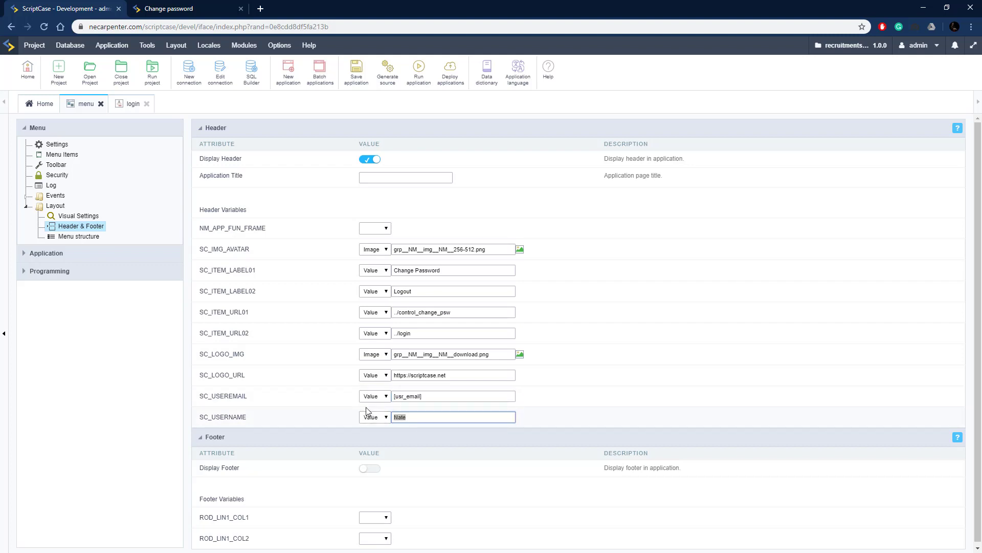
text([usr_)
text(login)
click(422, 83)
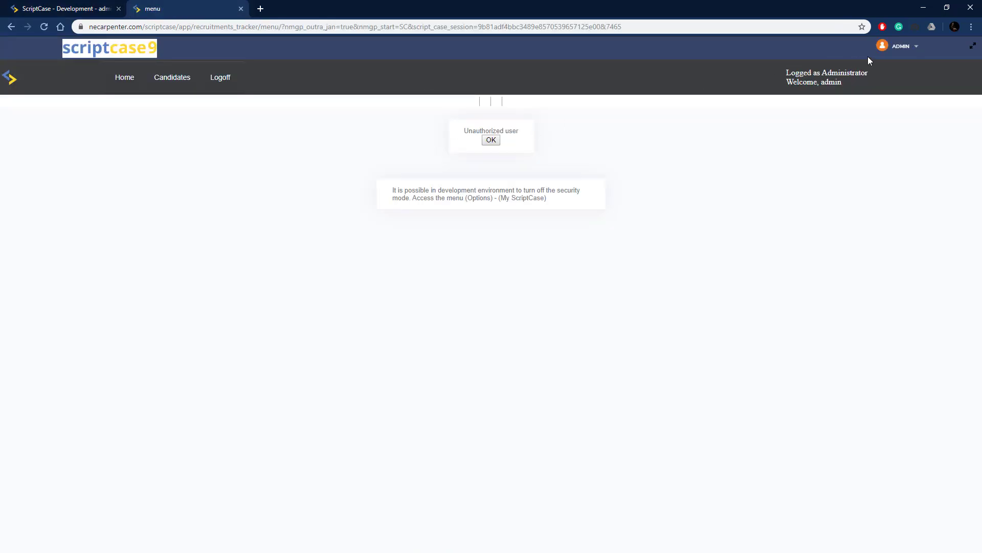
Step: Try Change Password from the admin profile dropdown, then return to Scriptcase
click(900, 46)
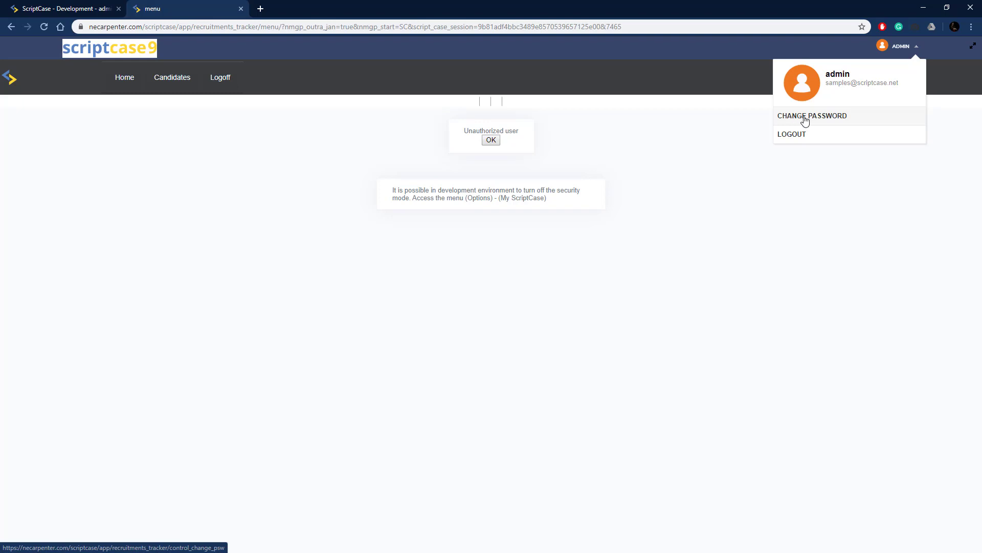
click(793, 116)
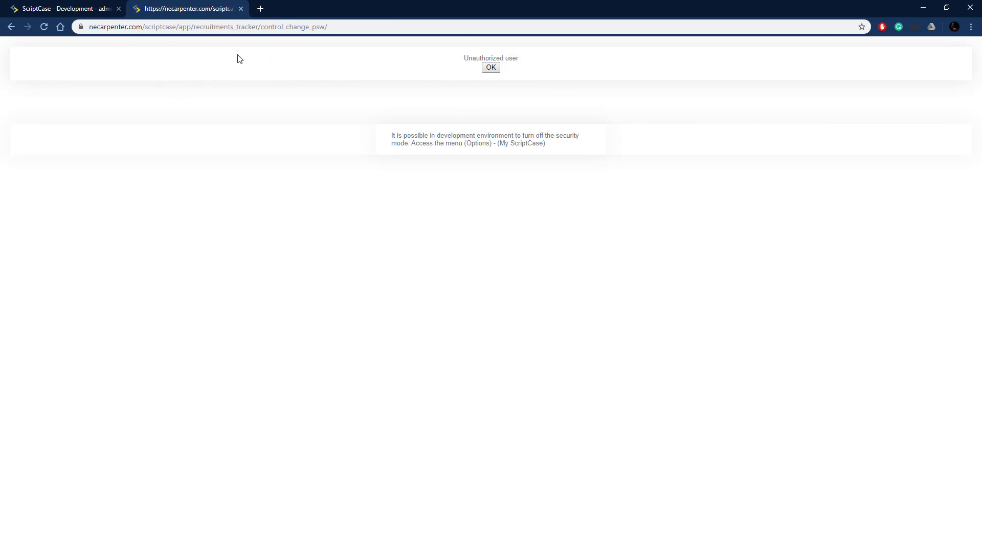
click(65, 9)
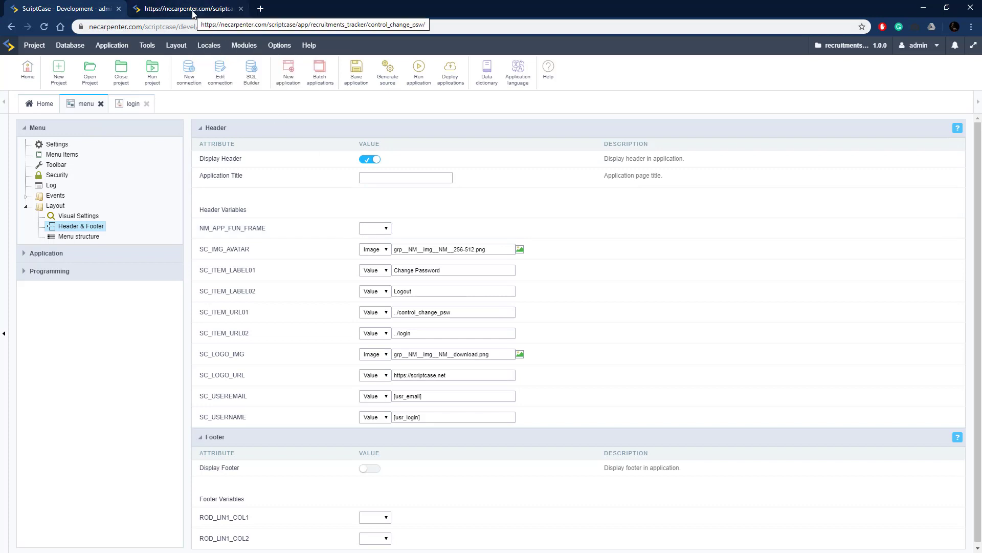
click(383, 231)
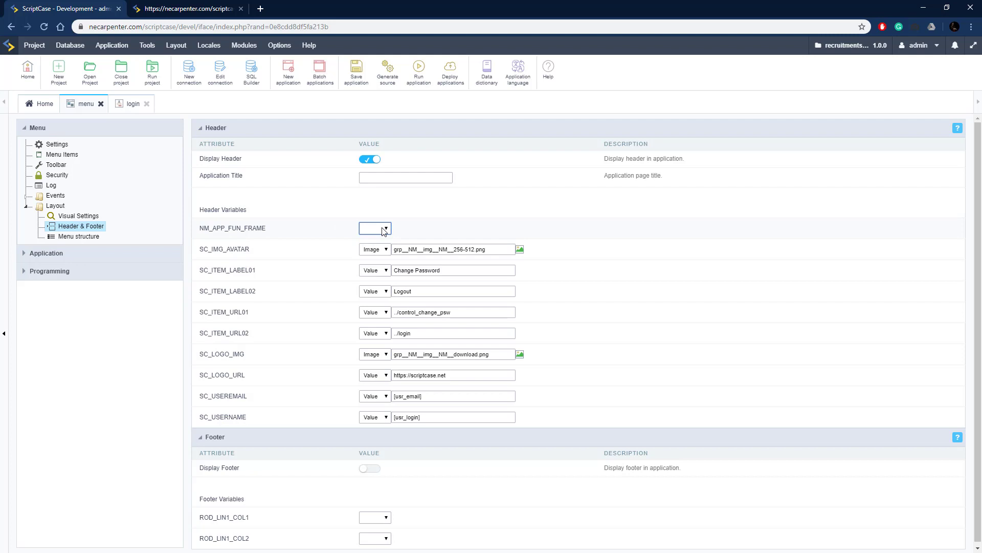
click(188, 8)
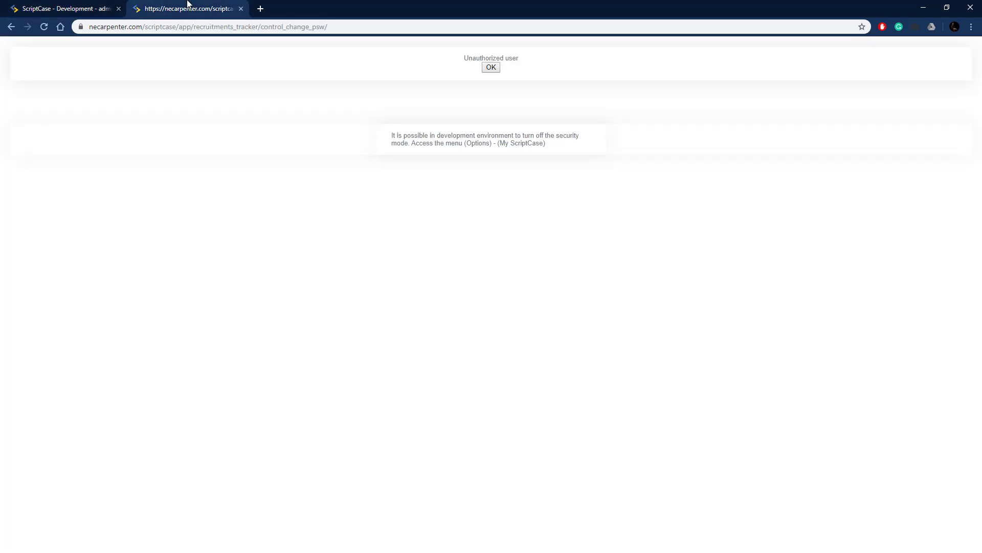
click(11, 29)
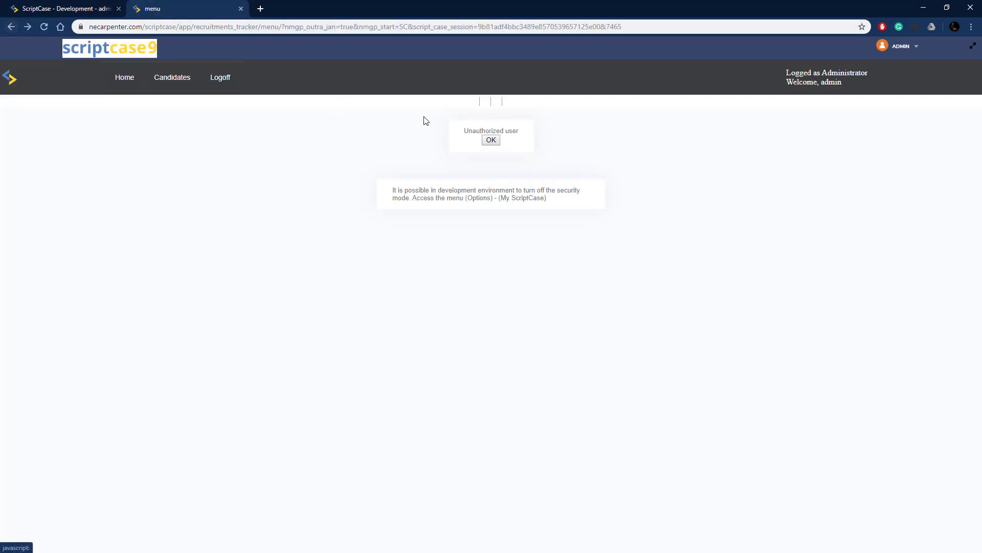
click(904, 50)
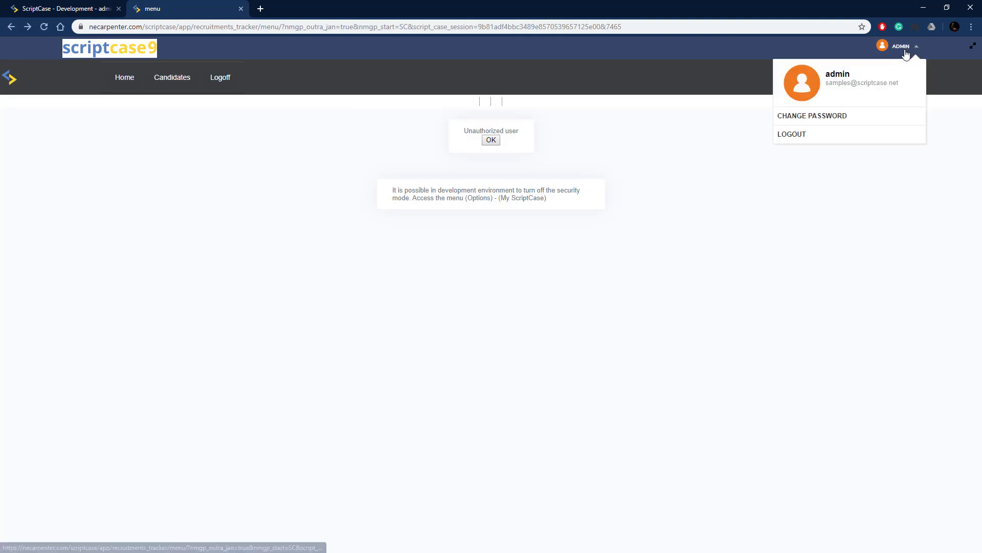
click(803, 135)
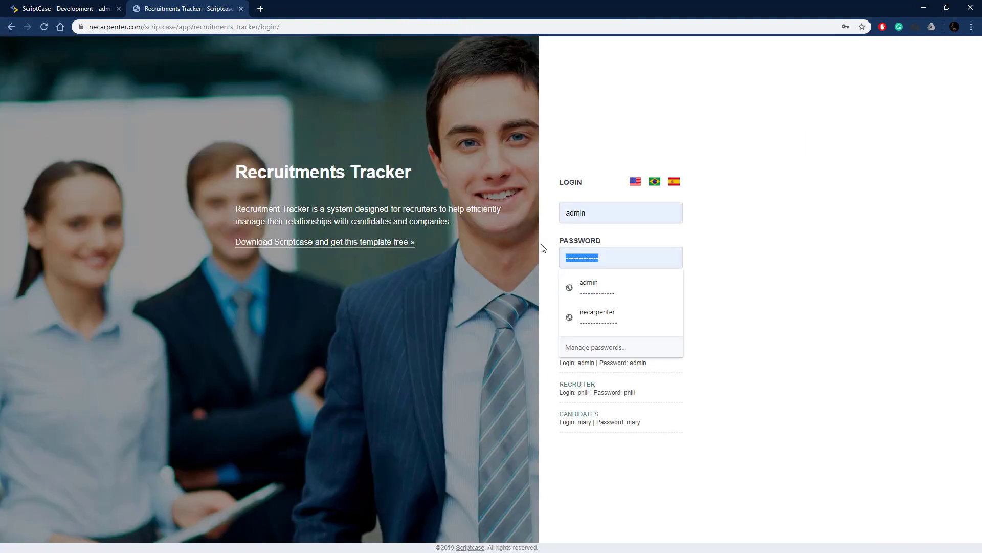
text(a)
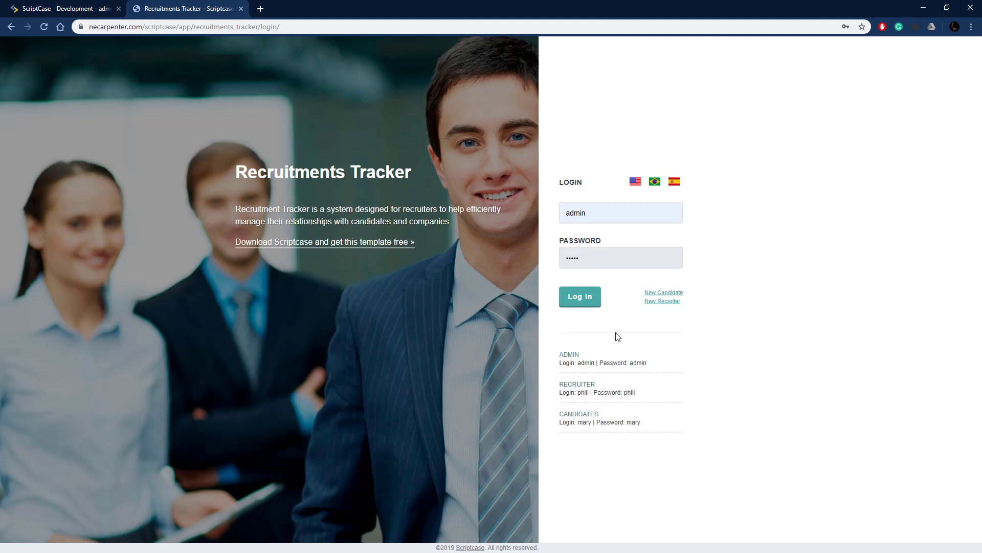
click(570, 301)
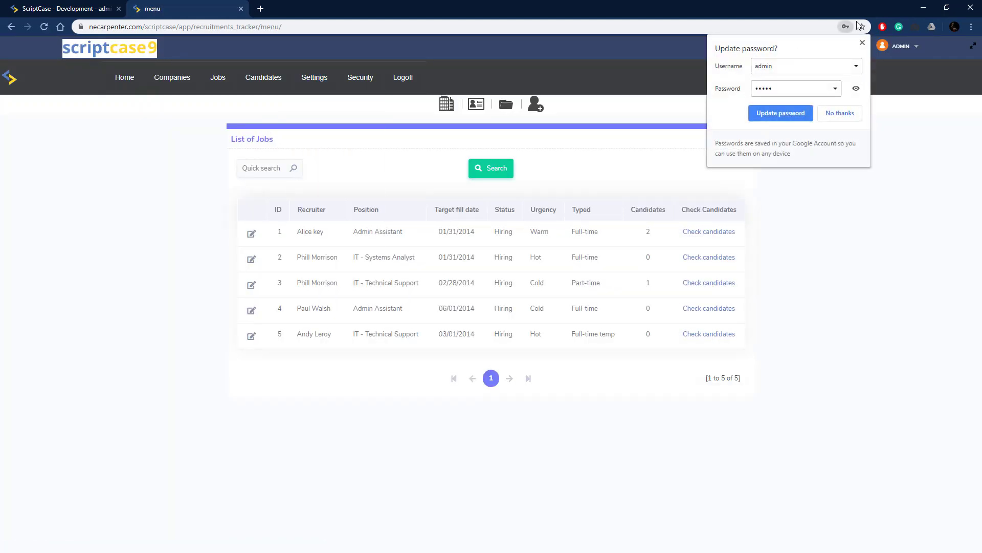
click(862, 43)
mouse_move(218, 78)
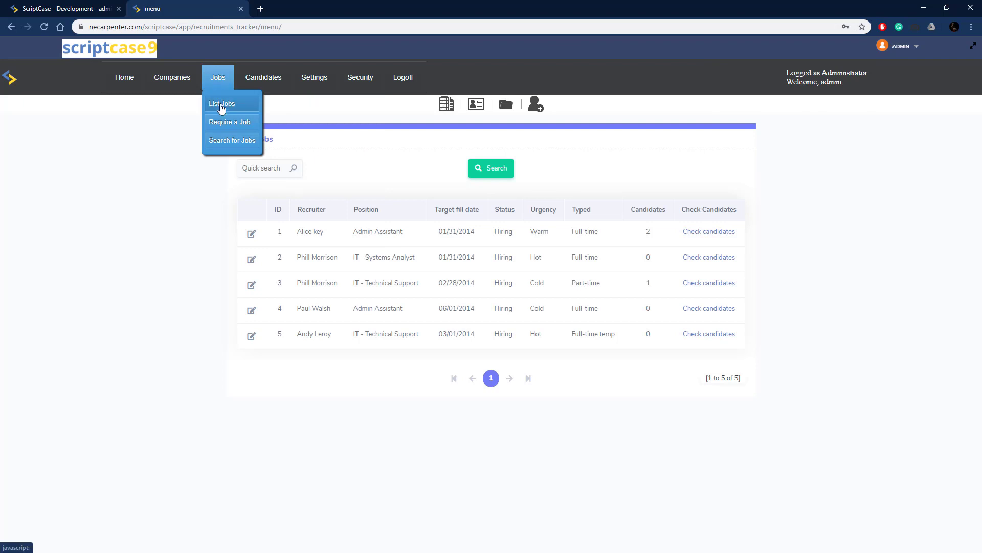
right_click(221, 103)
click(247, 217)
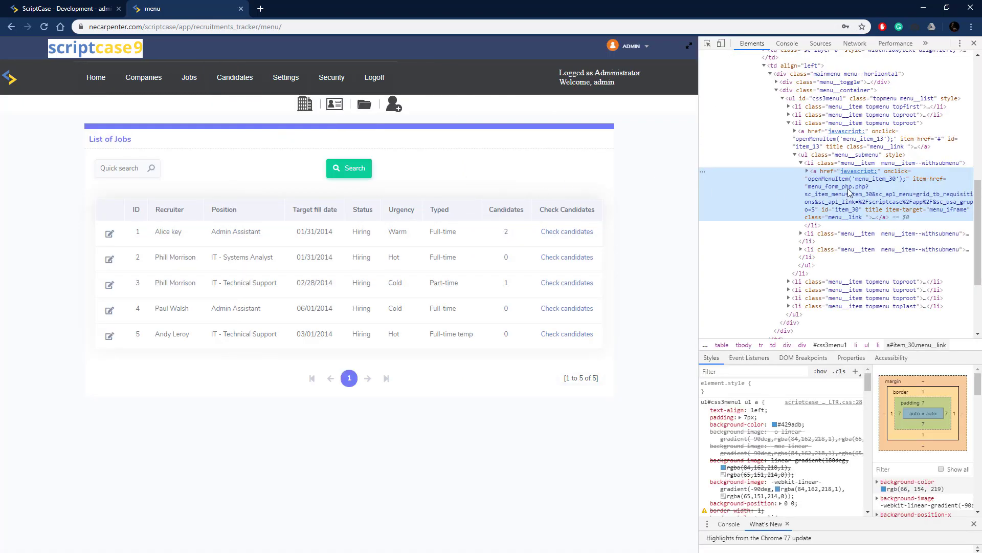
double_click(948, 209)
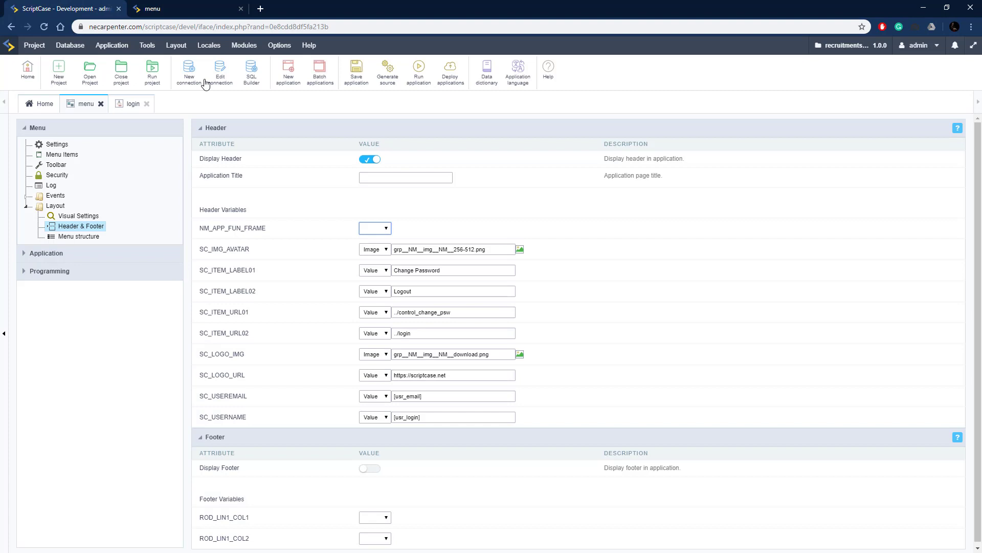
Step: Switch NM_APP_FUN_FRAME to Value type and enter target='menu_iframe' with its closing quote
click(376, 229)
click(375, 268)
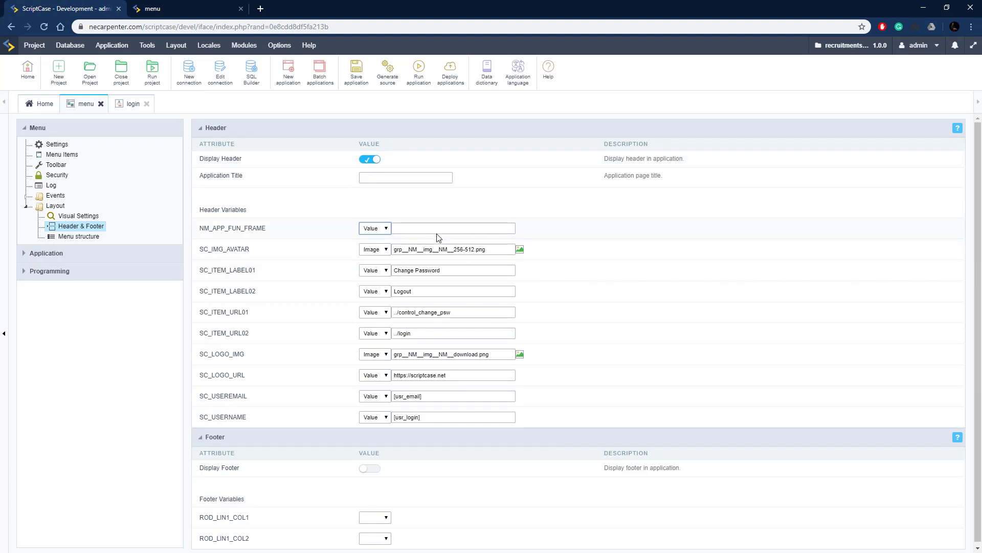
click(436, 227)
text(menu_iframe)
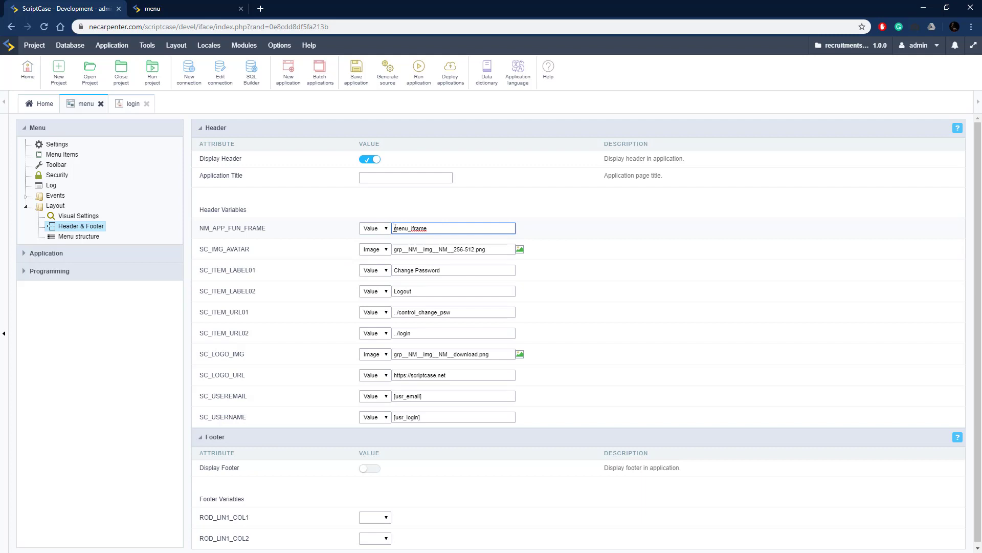
text(target)
text(=)
text(')
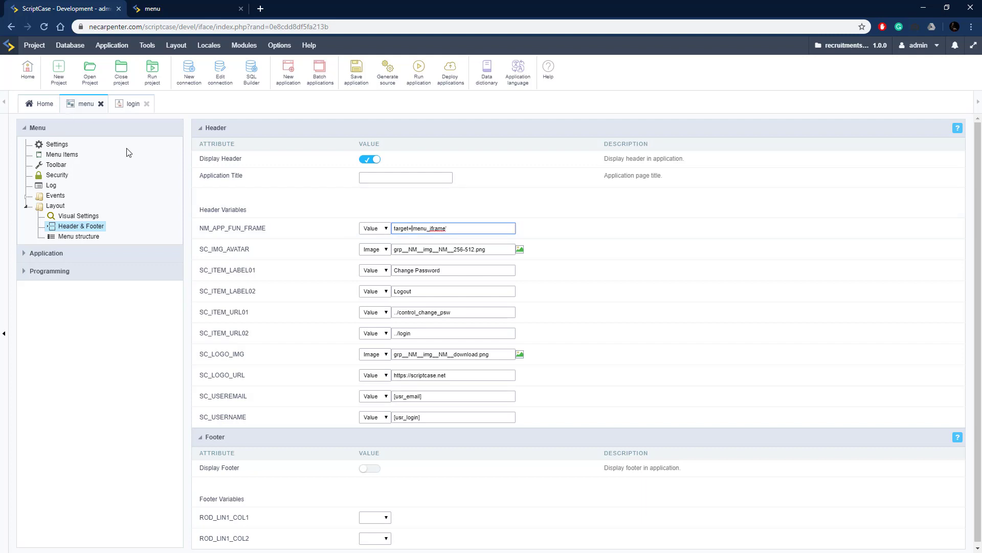
double_click(436, 229)
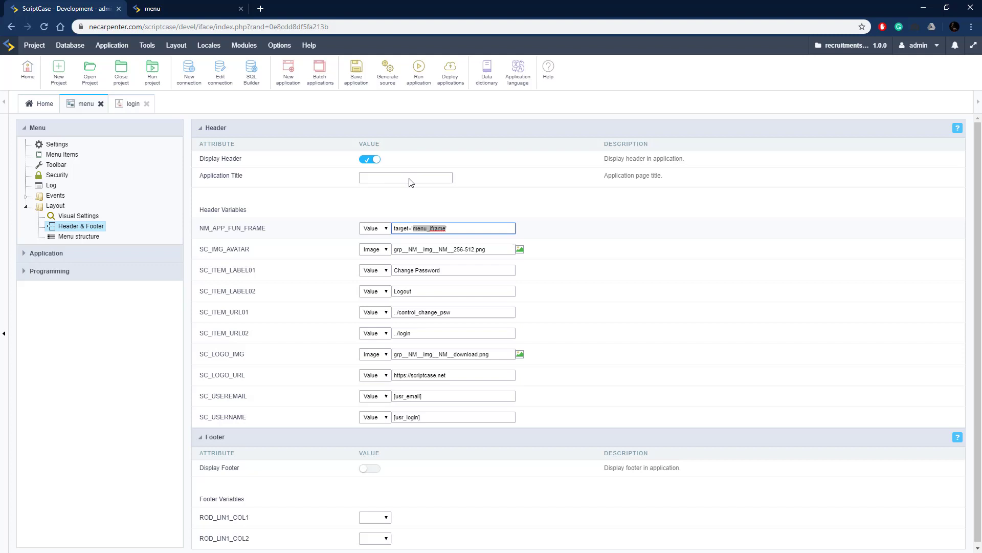
key(End)
text(')
click(418, 78)
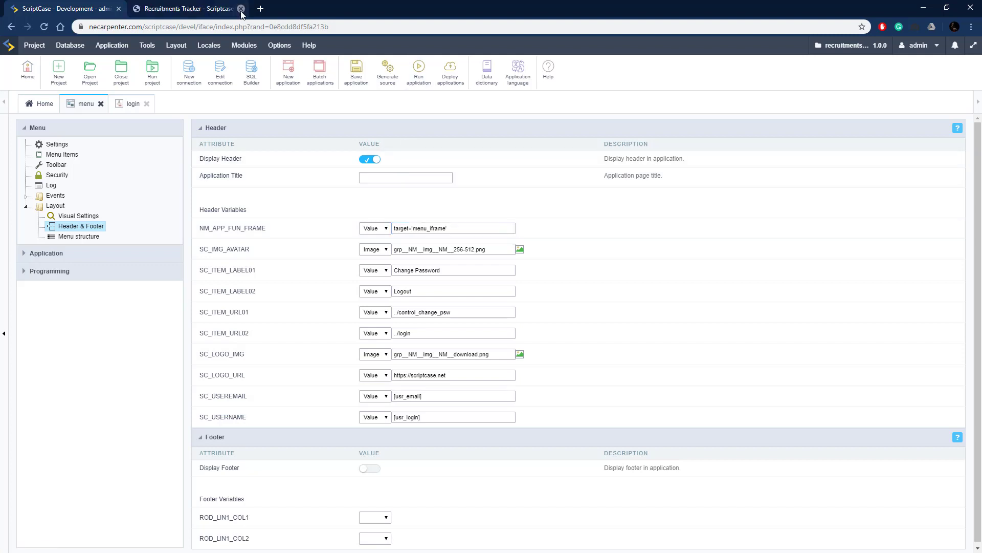
Step: Run the menu application and log out from the header account options
click(418, 73)
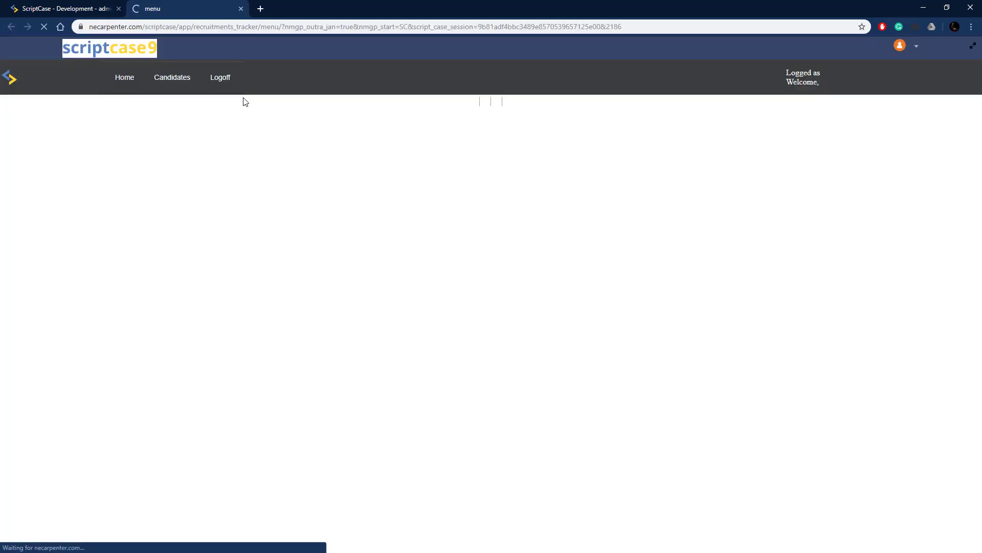
click(904, 50)
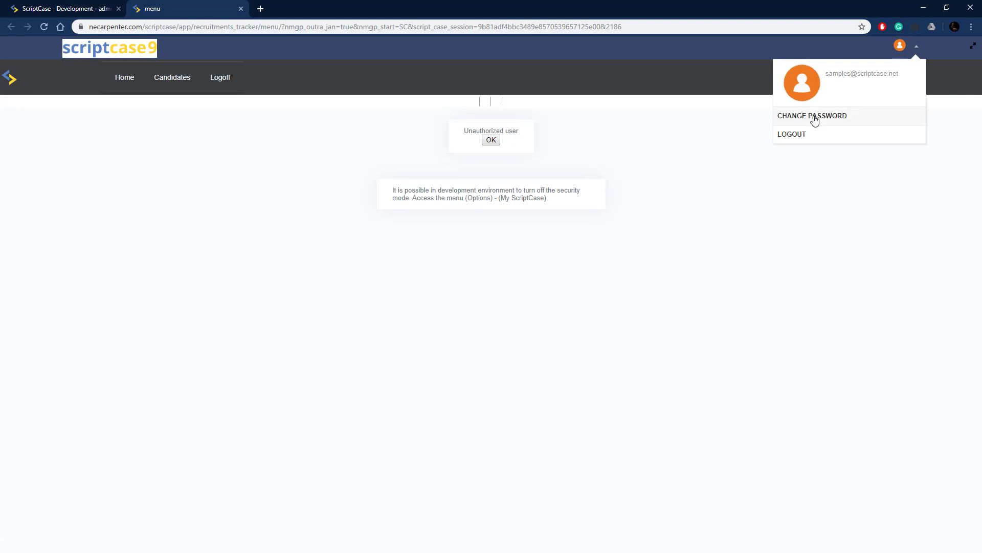
click(796, 133)
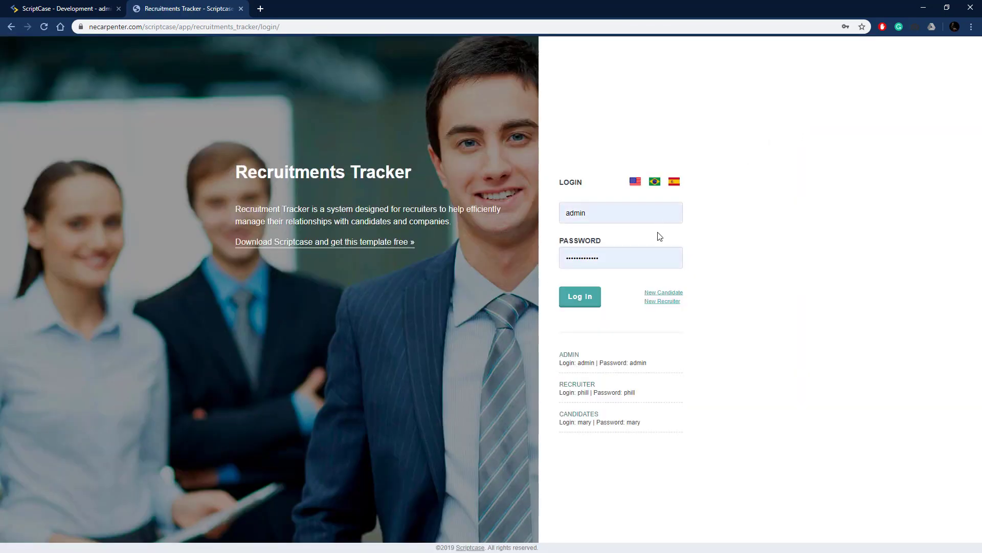
Step: Log back in as admin and choose Change Password from the ADMIN dropdown
drag(611, 254, 555, 252)
text(adm)
click(582, 301)
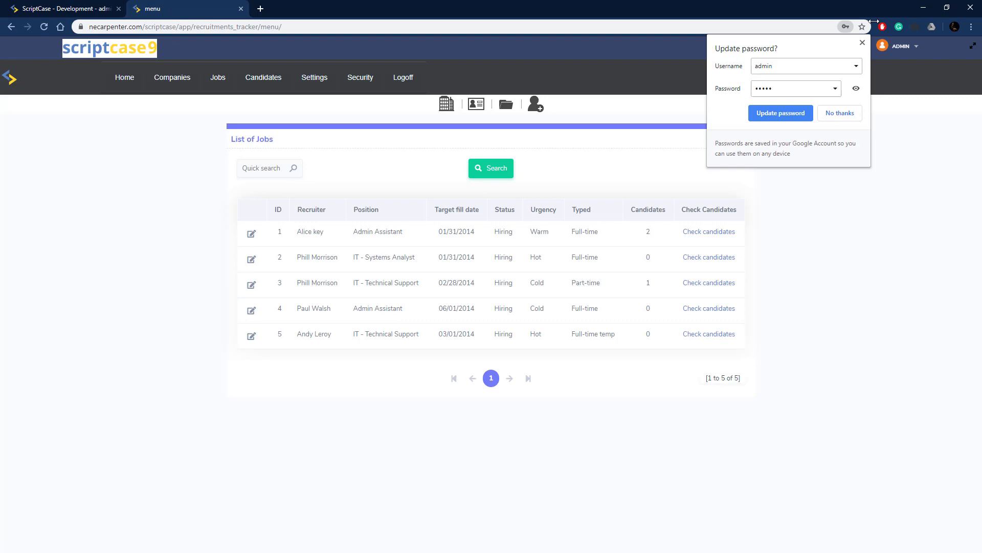
click(865, 44)
click(895, 47)
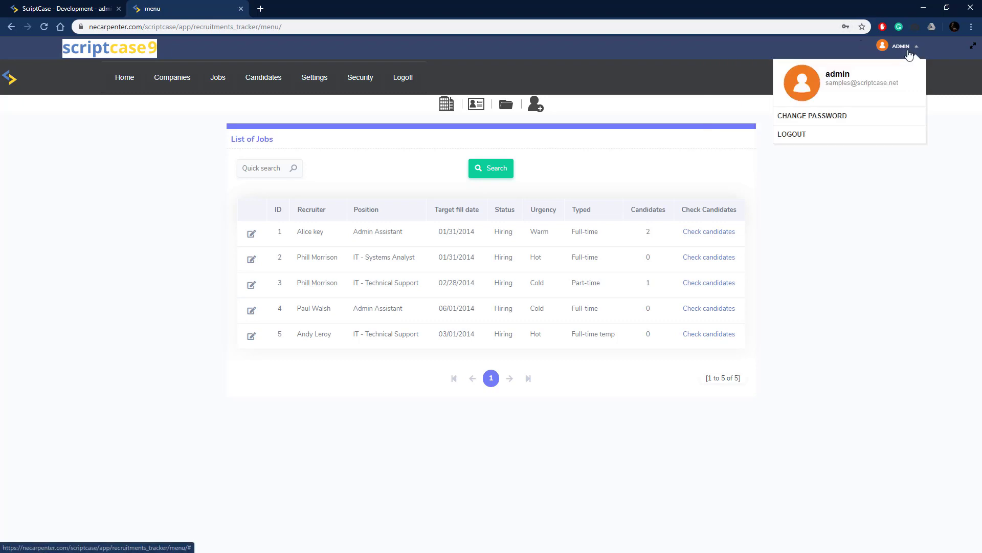
click(806, 118)
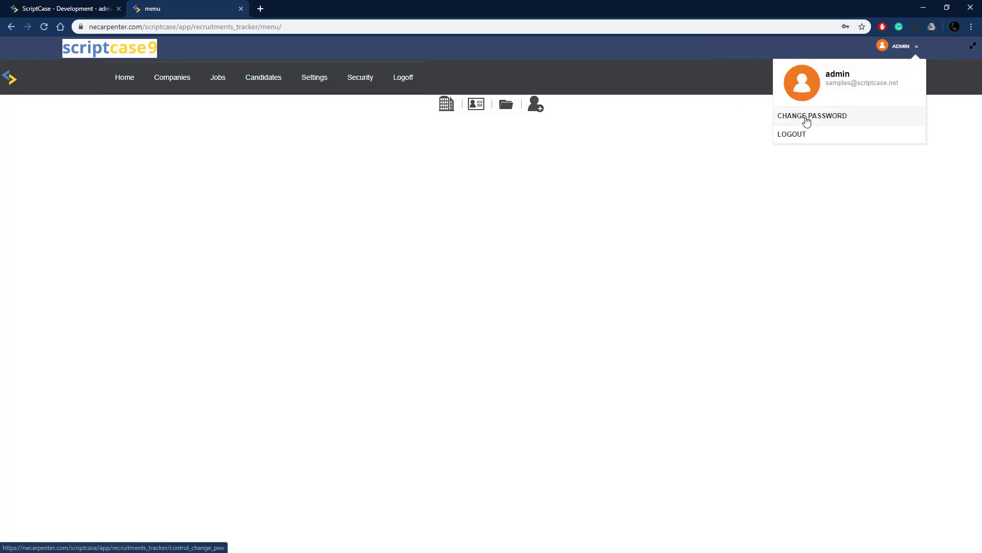